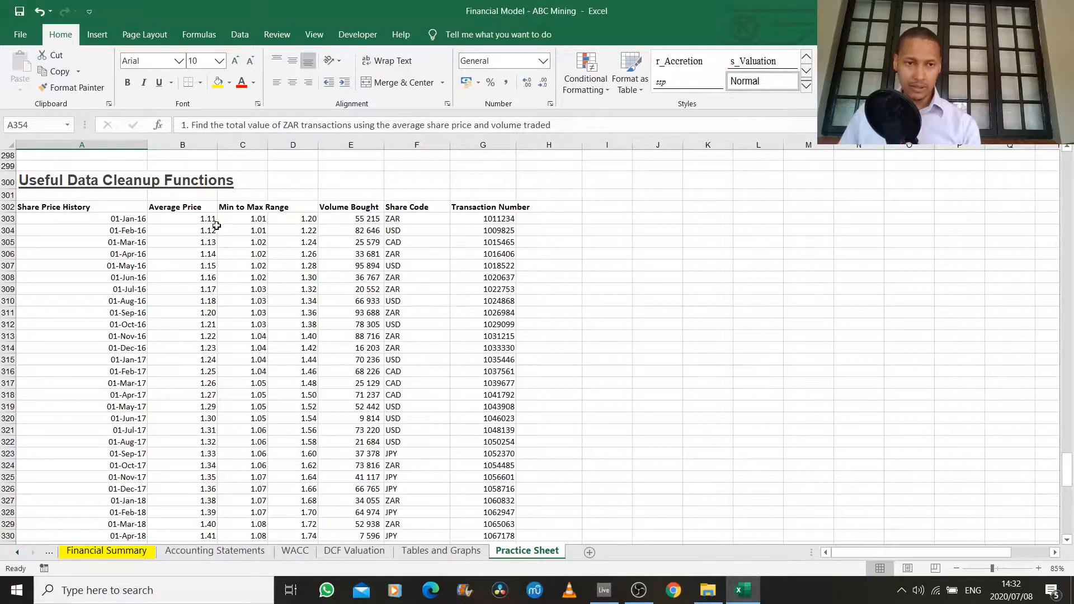
- Examine the share price table's range and volume columns and question 1 about the total value of ZAR transactions
click(261, 218)
click(300, 217)
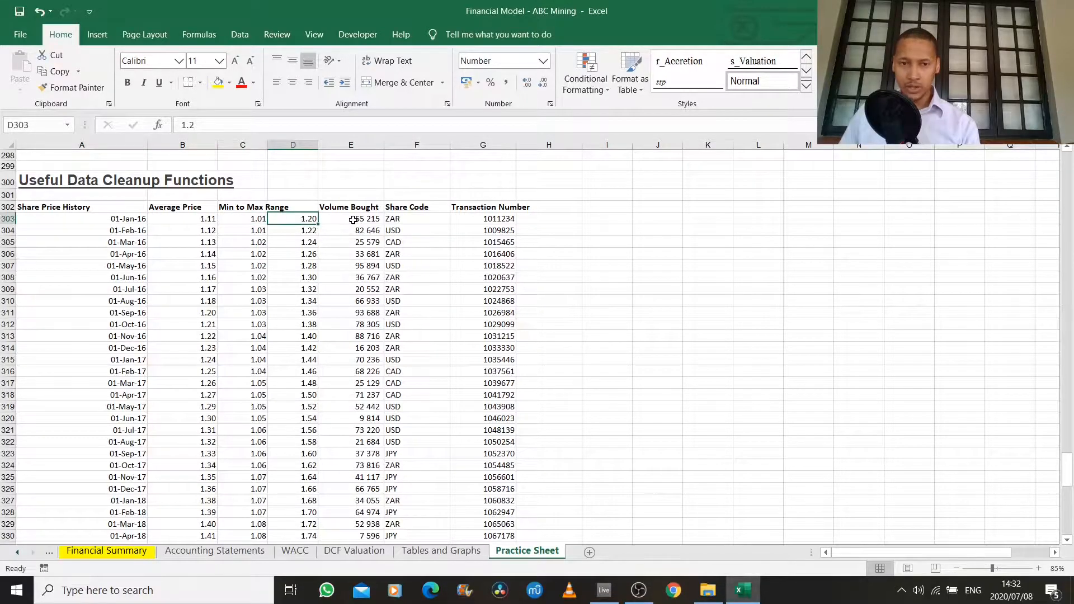
click(370, 219)
scroll(473, 302, down, 12)
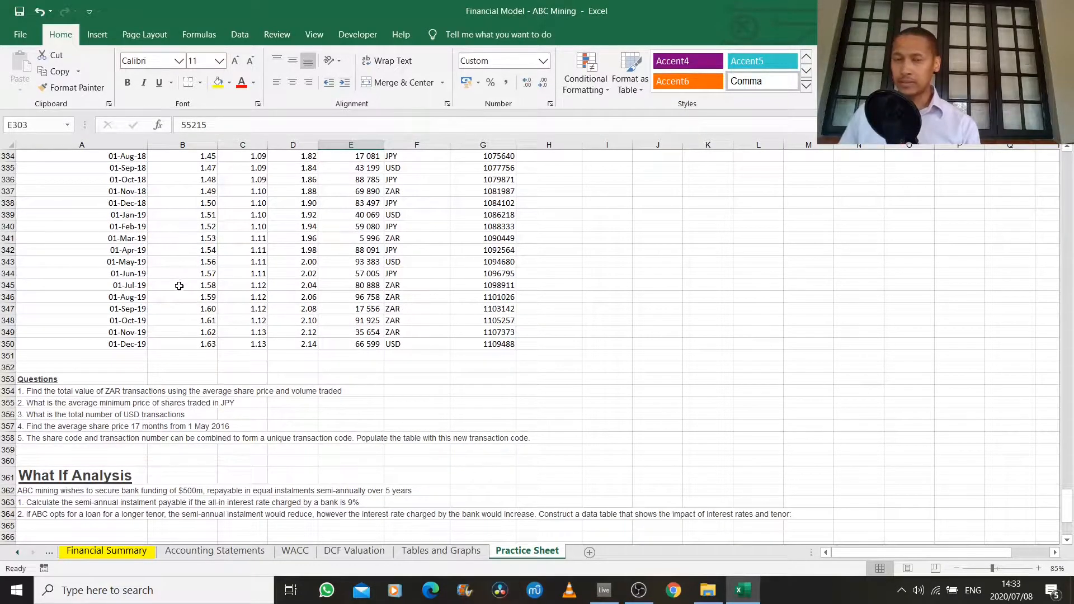
scroll(136, 336, down, 2)
click(37, 322)
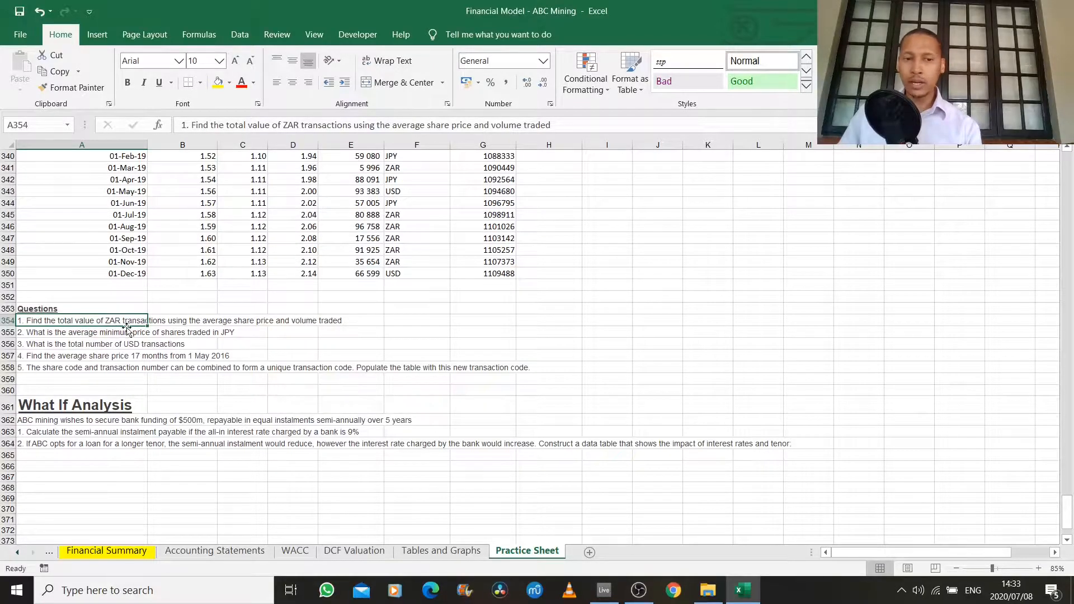
- Try collecting the ZAR transactions by copying rows 303, 306, 308 and 309 to row 371, and clear the pasted rows
scroll(287, 330, up, 16)
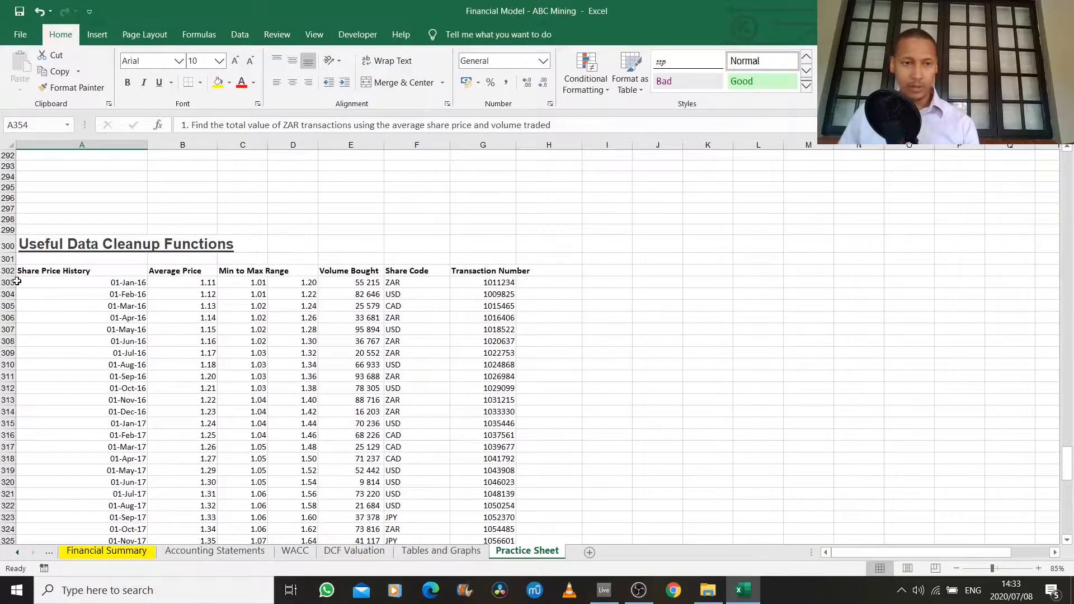
click(10, 285)
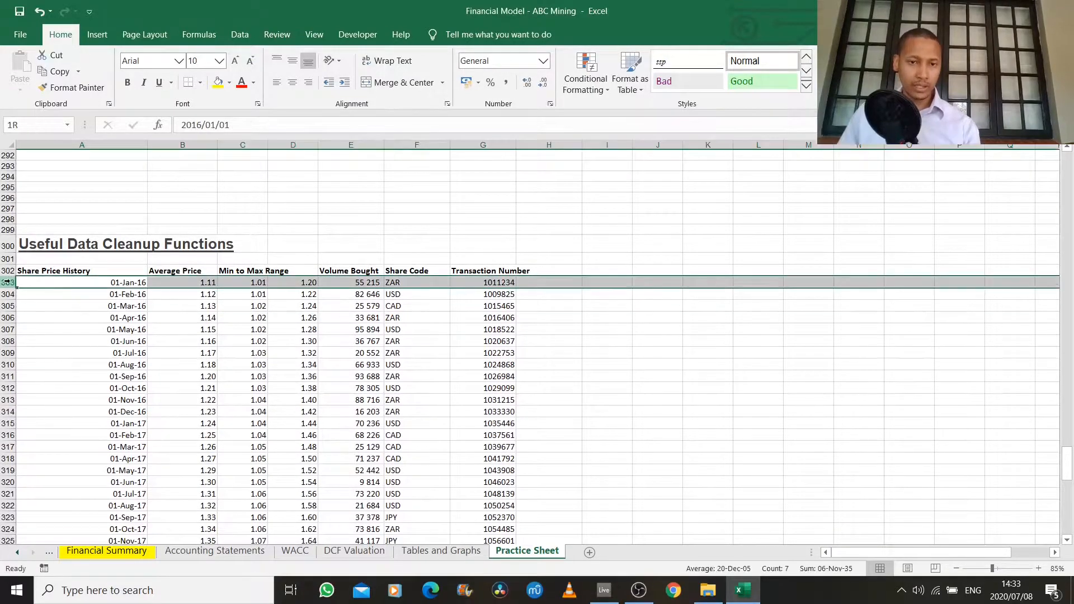
ctrl+click(8, 318)
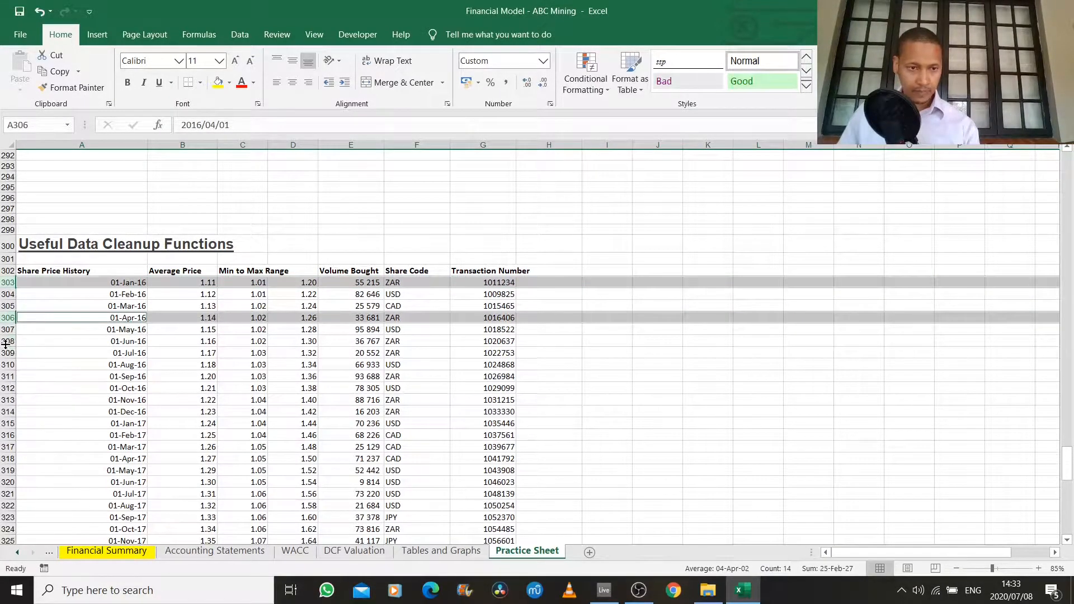
ctrl+click(7, 341)
ctrl+click(6, 353)
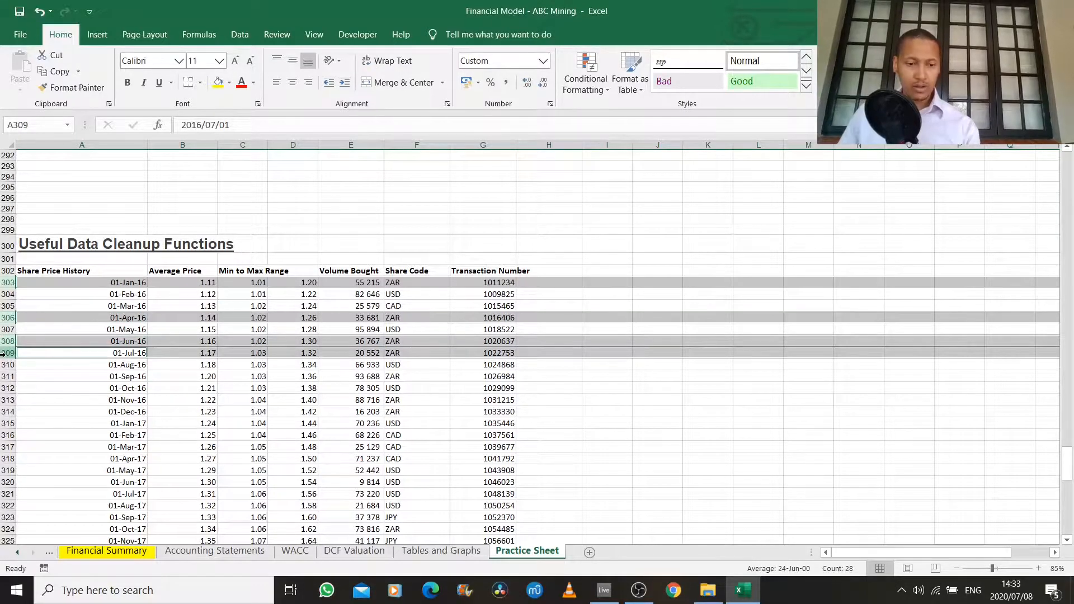
key(ctrl+c)
scroll(280, 425, down, 19)
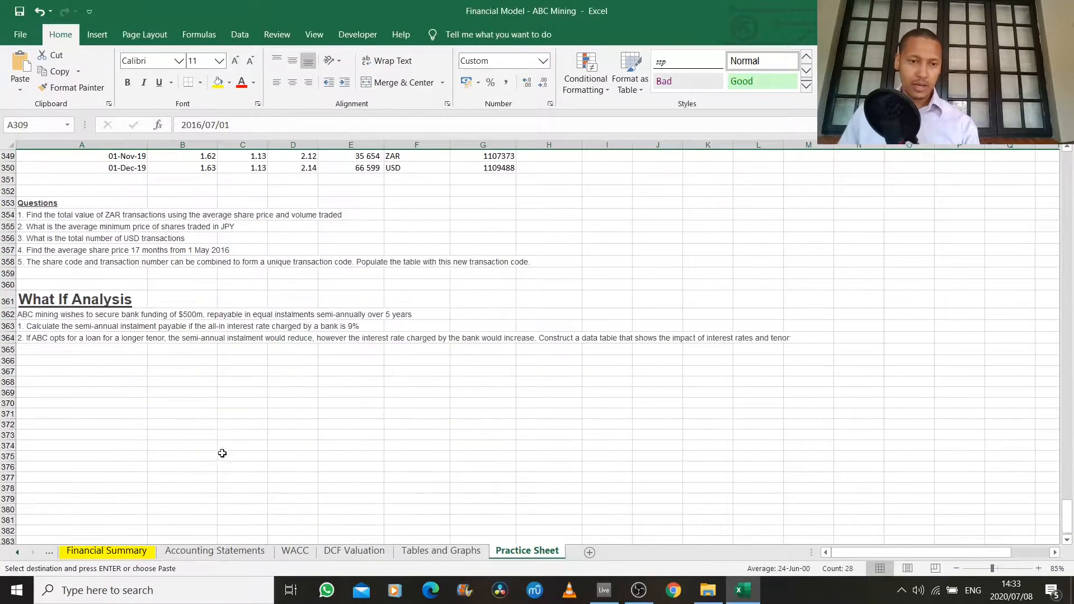
click(78, 414)
key(ctrl+v)
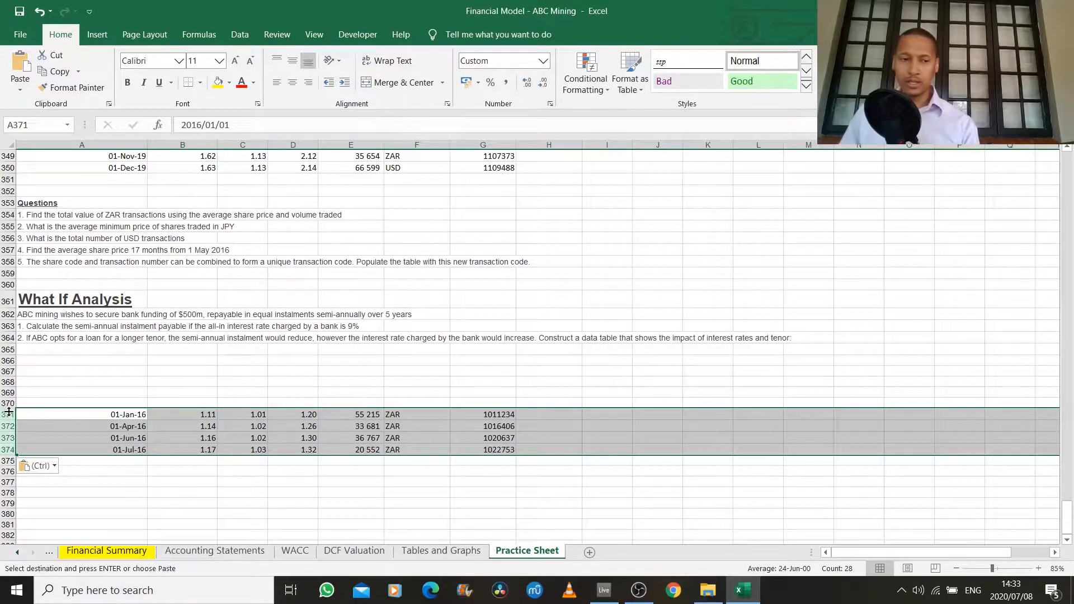
key(Delete)
- Review question 1 on the total value of ZAR transactions against the average price, volume and share code data
scroll(192, 324, up, 9)
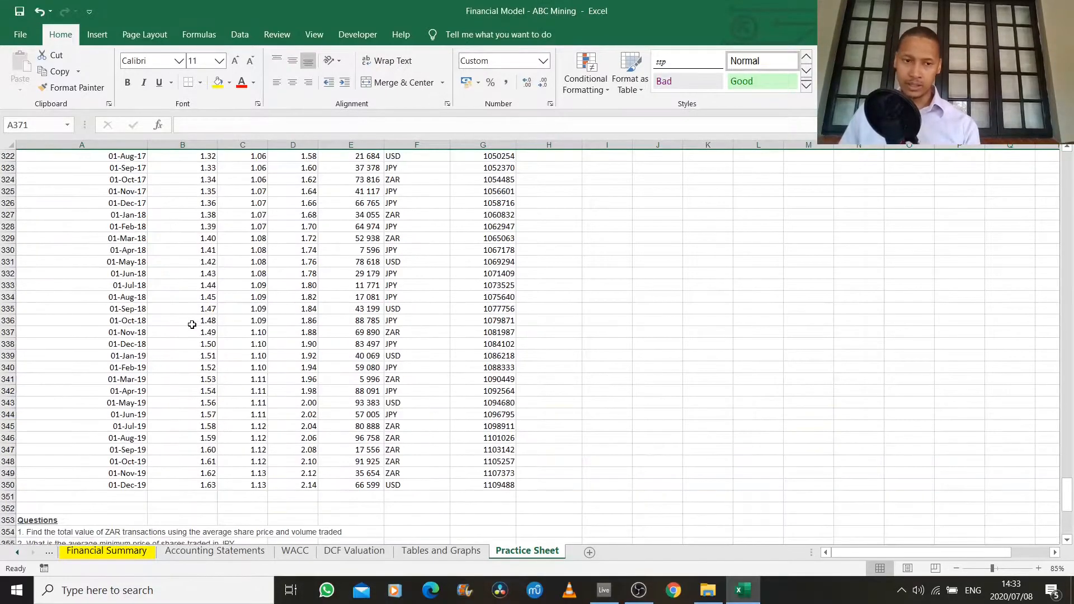
scroll(191, 325, down, 3)
click(37, 428)
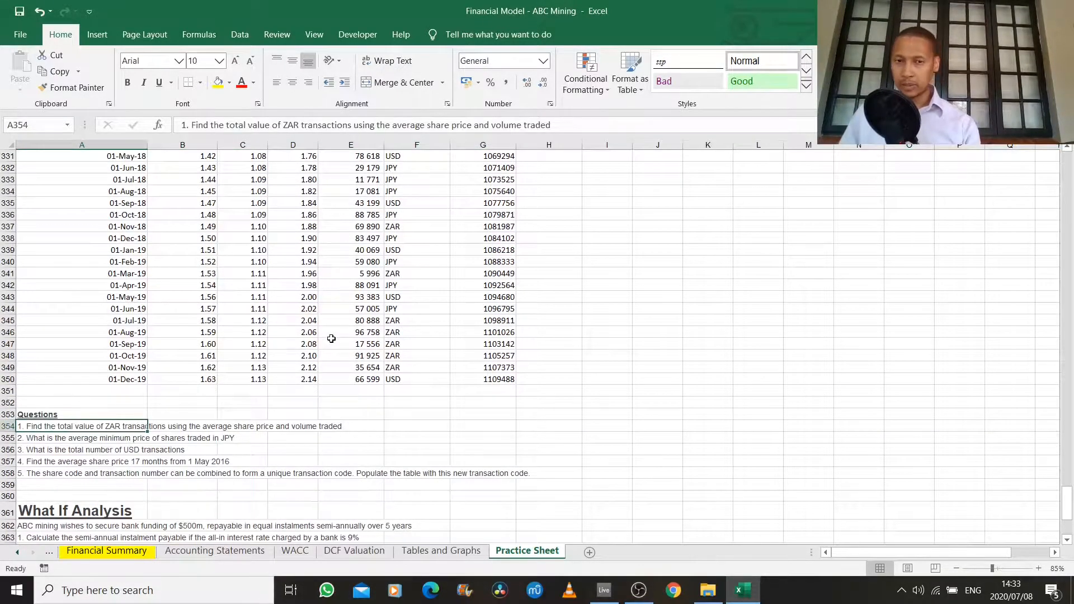
scroll(331, 339, up, 9)
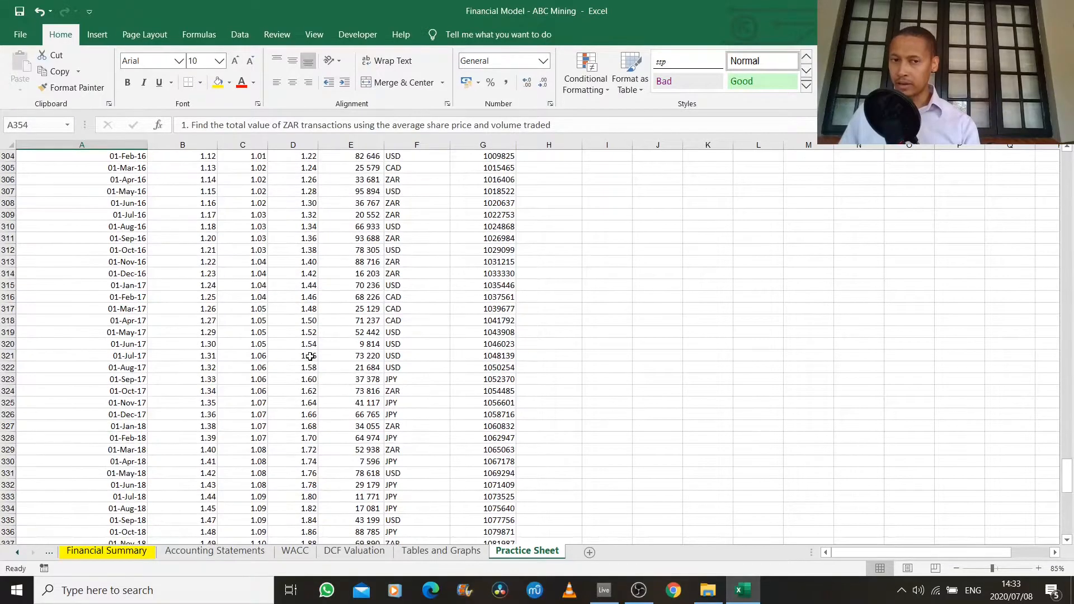
scroll(310, 357, up, 2)
scroll(310, 365, down, 1)
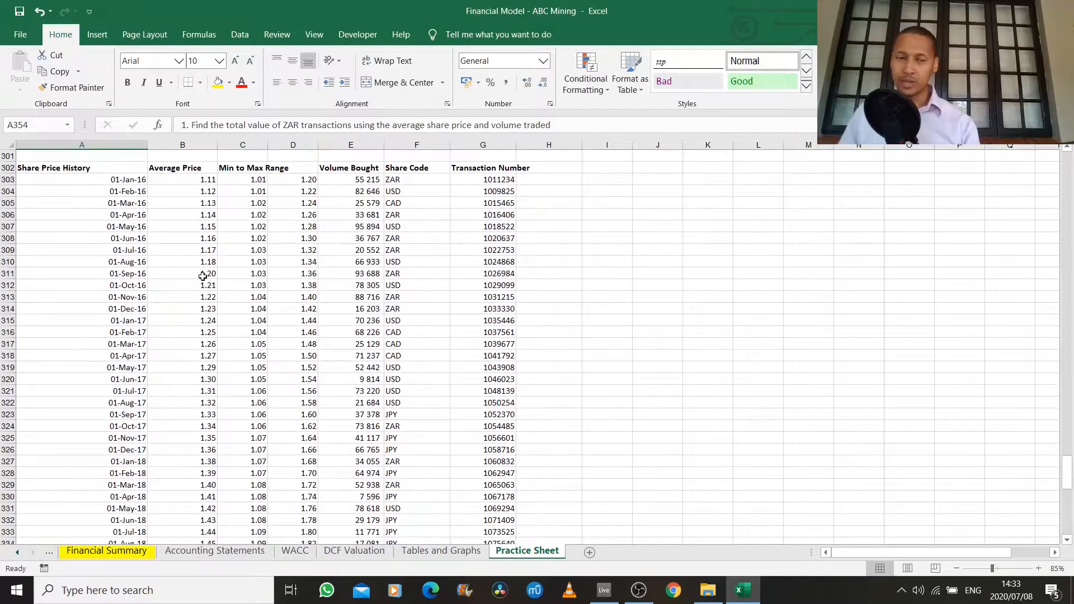
scroll(202, 276, down, 3)
scroll(224, 291, up, 3)
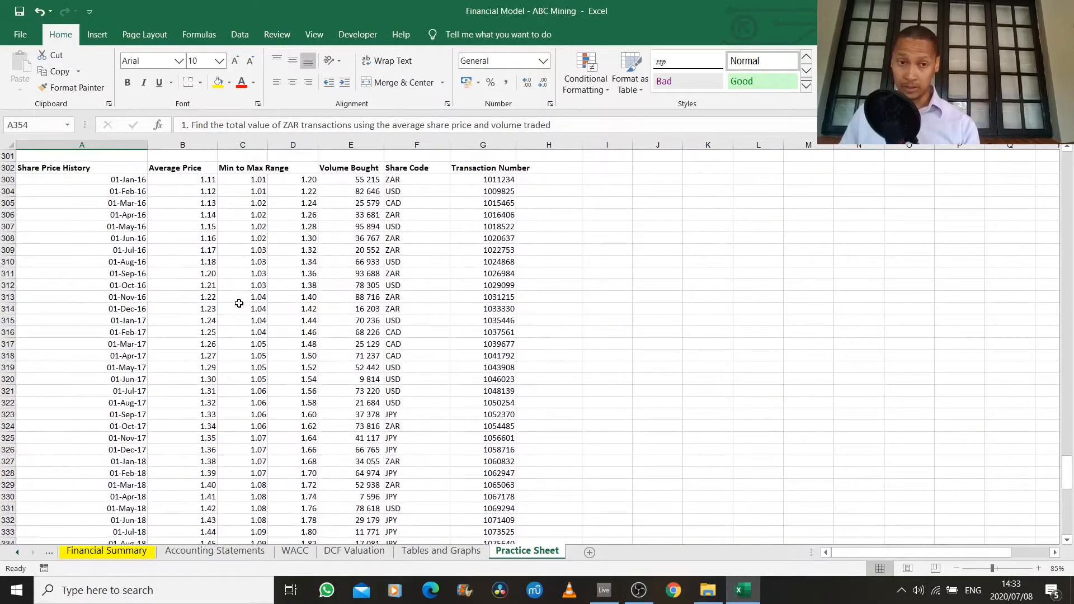
scroll(239, 308, down, 10)
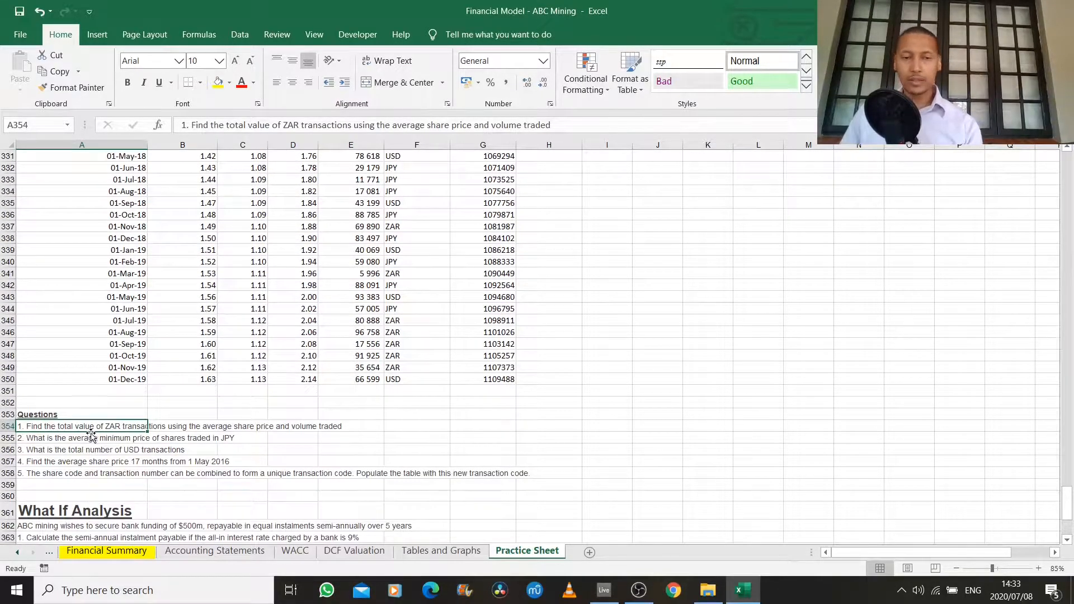
- Add a helper column heading "price x qty" in cell J302, beside the share price table
scroll(600, 314, up, 12)
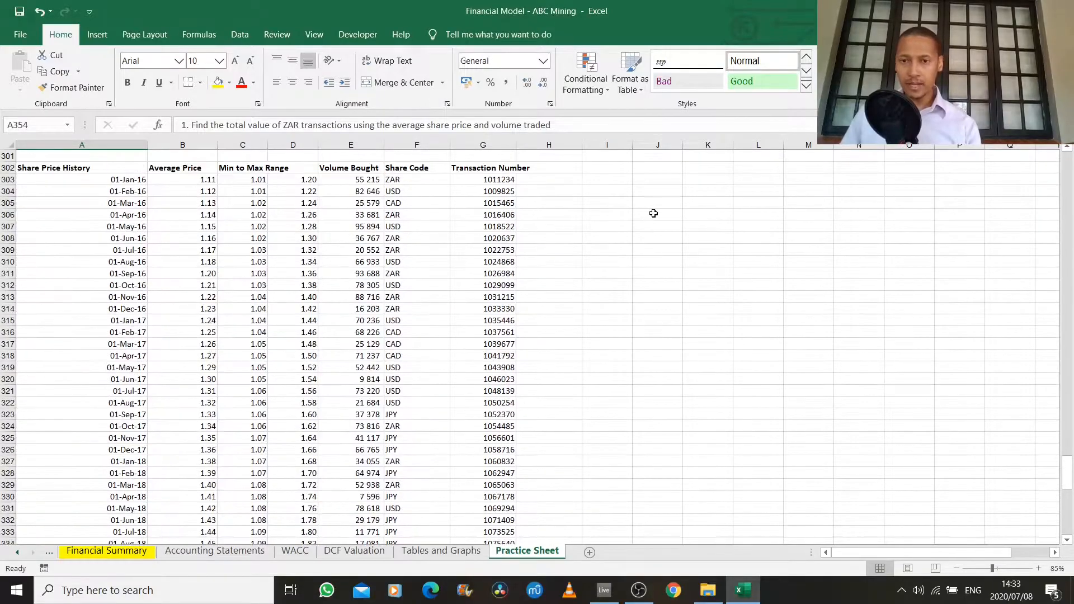
click(653, 239)
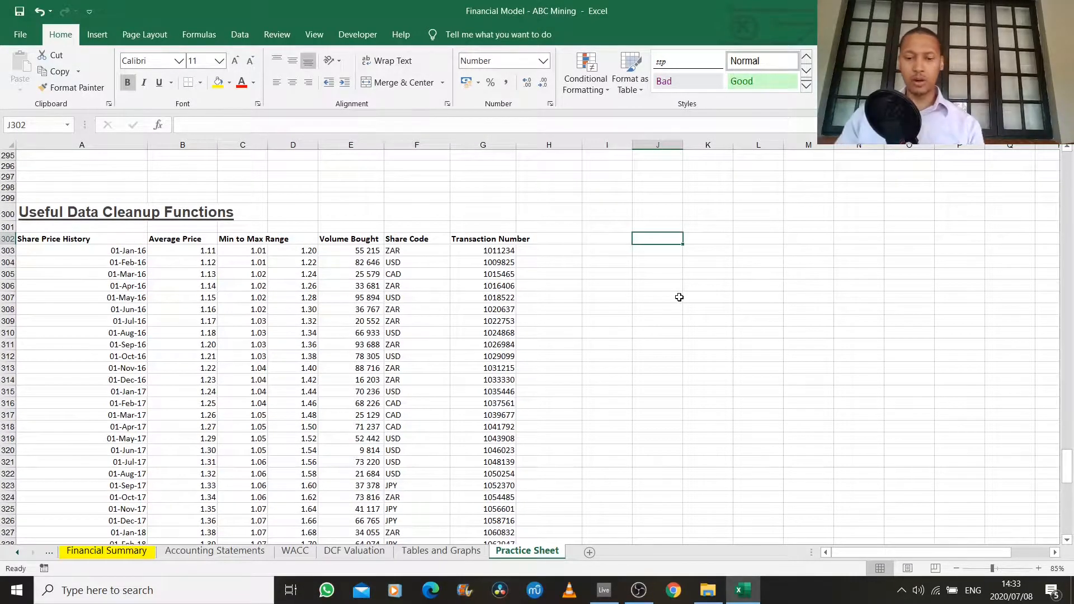
text(price x qty)
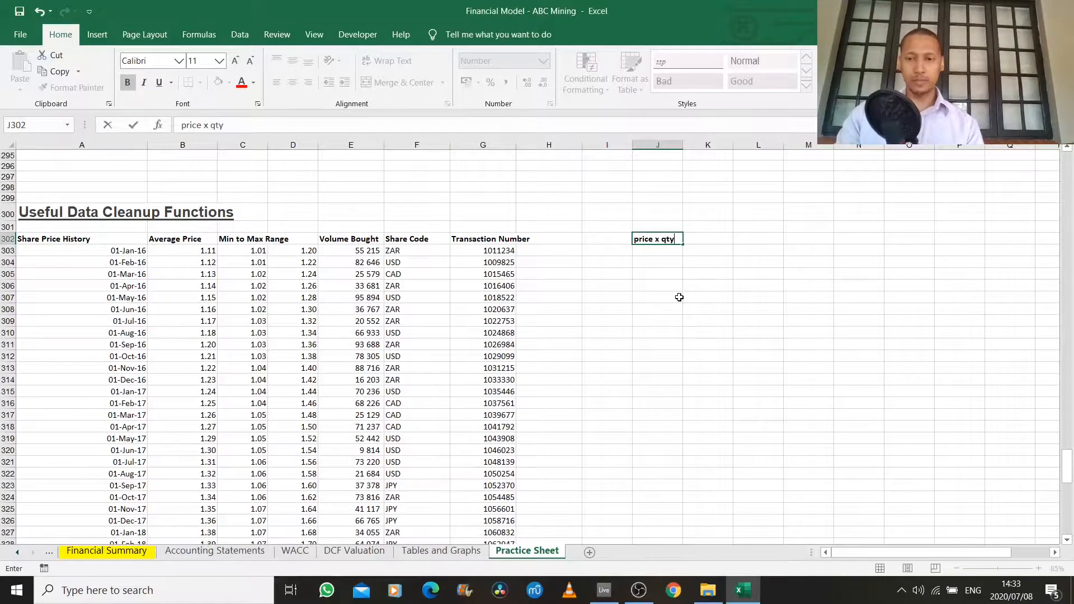
key(Return)
- In J303, enter a formula multiplying the average price by the volume bought, =B303*E303
text(=)
key(Left)
key(Left)
key(Left)
key(Left)
key(Left)
key(Left)
key(Left)
key(Left)
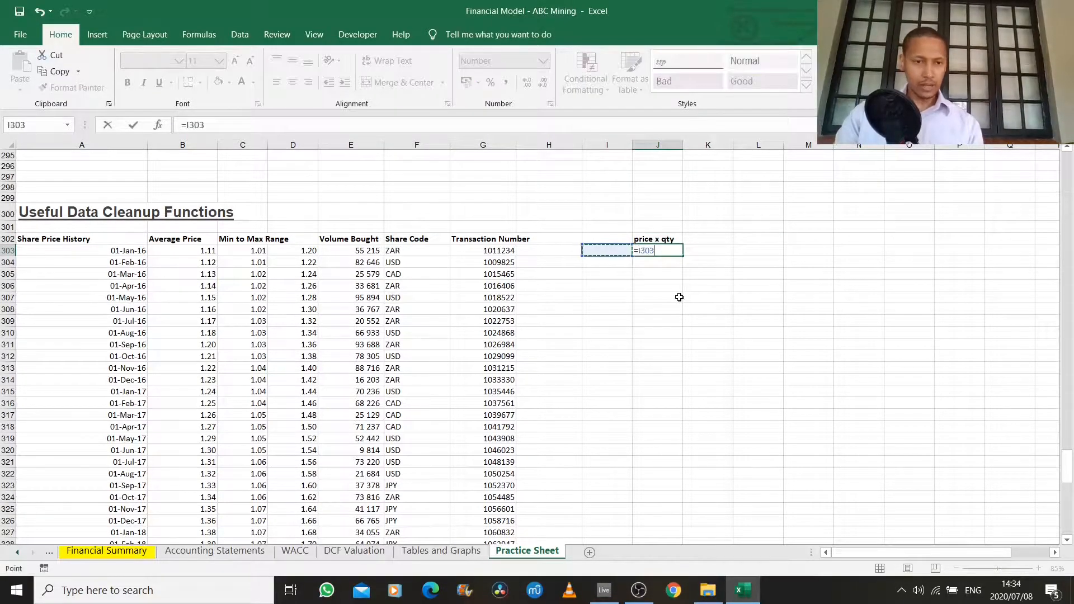
text(*)
key(Left)
key(Left)
key(Left)
key(Left)
key(Left)
key(Return)
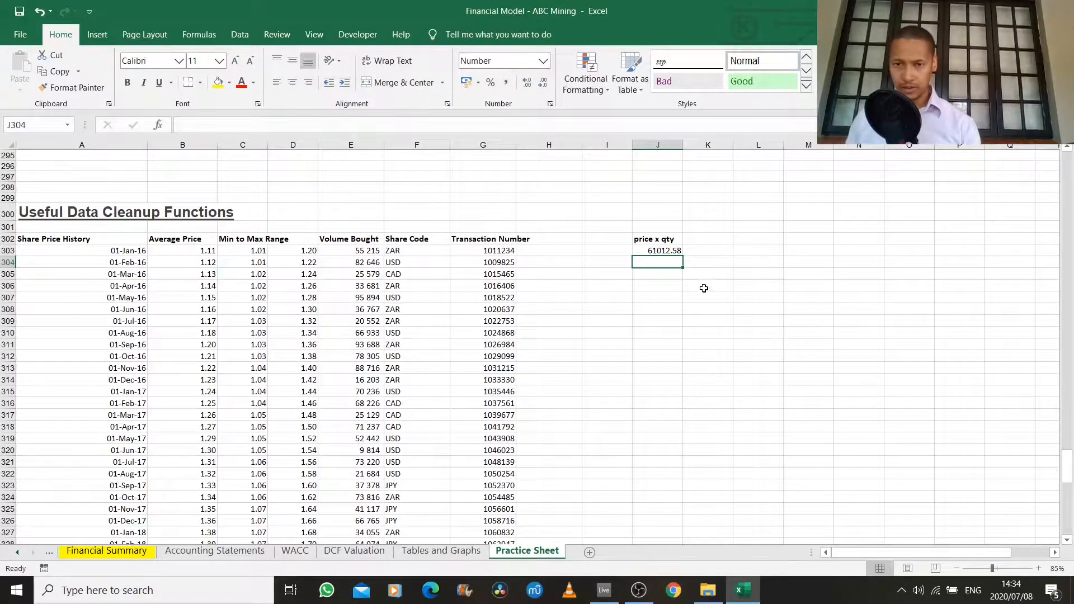
- Fill the price times quantity formula down from J303 to J350
click(678, 250)
mouse_move(683, 256)
mouse_down()
mouse_move(686, 541)
mouse_move(686, 268)
mouse_up()
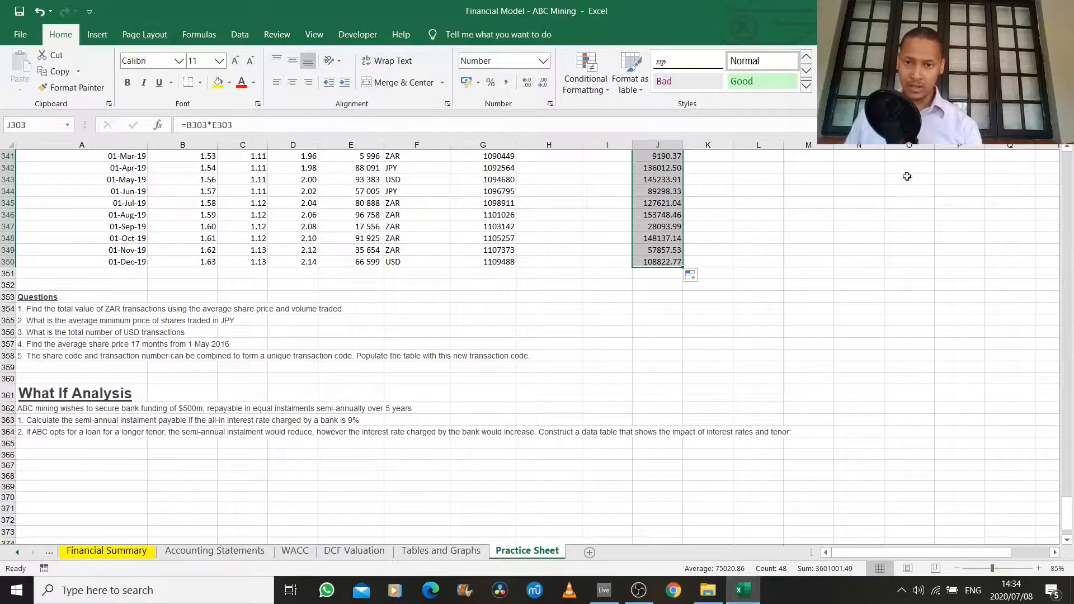
scroll(750, 321, up, 15)
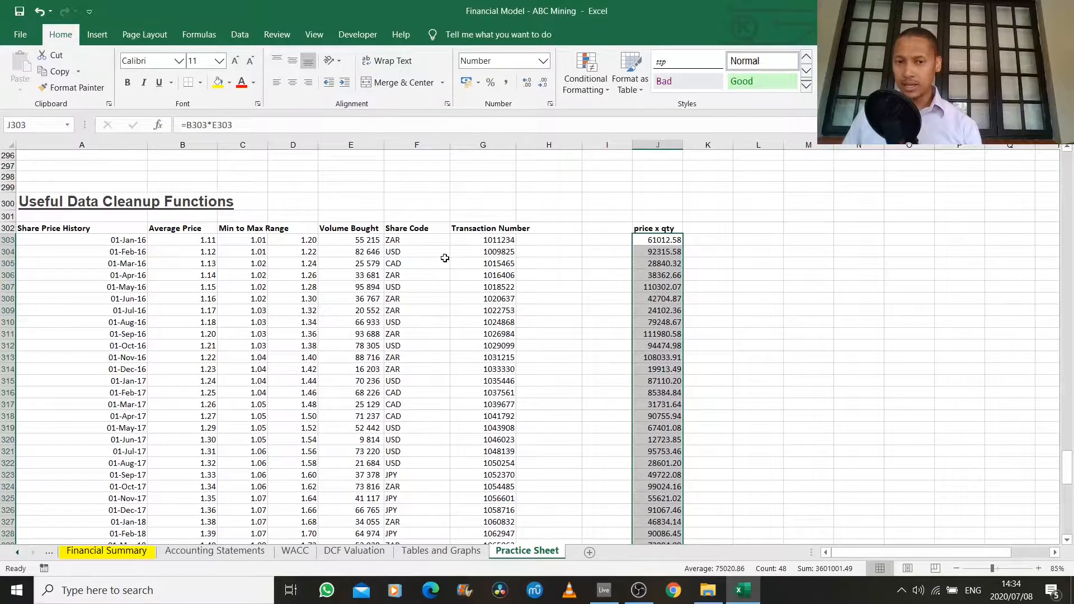
- Begin a SUMIF formula in E354 beside question 1, with the Share Code column F302:F350 as its range
click(420, 243)
click(413, 275)
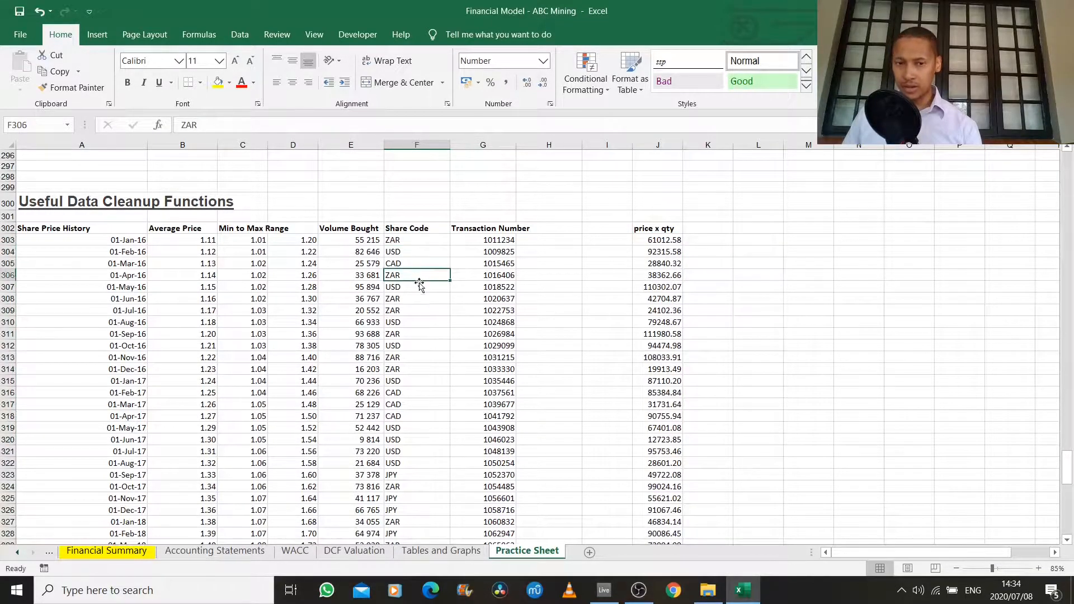
scroll(727, 311, down, 10)
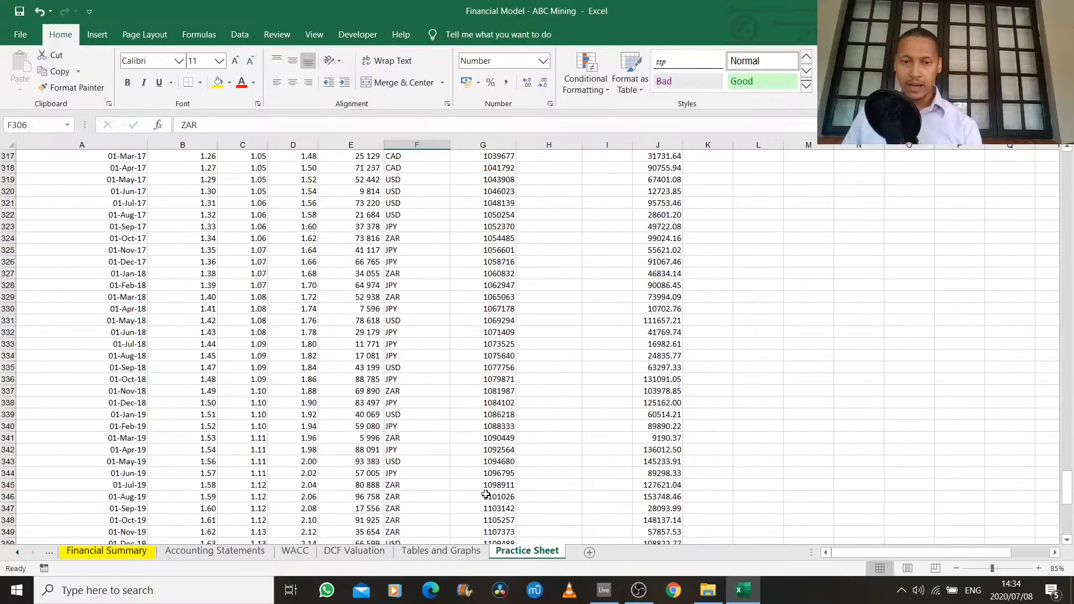
scroll(519, 478, down, 2)
click(345, 417)
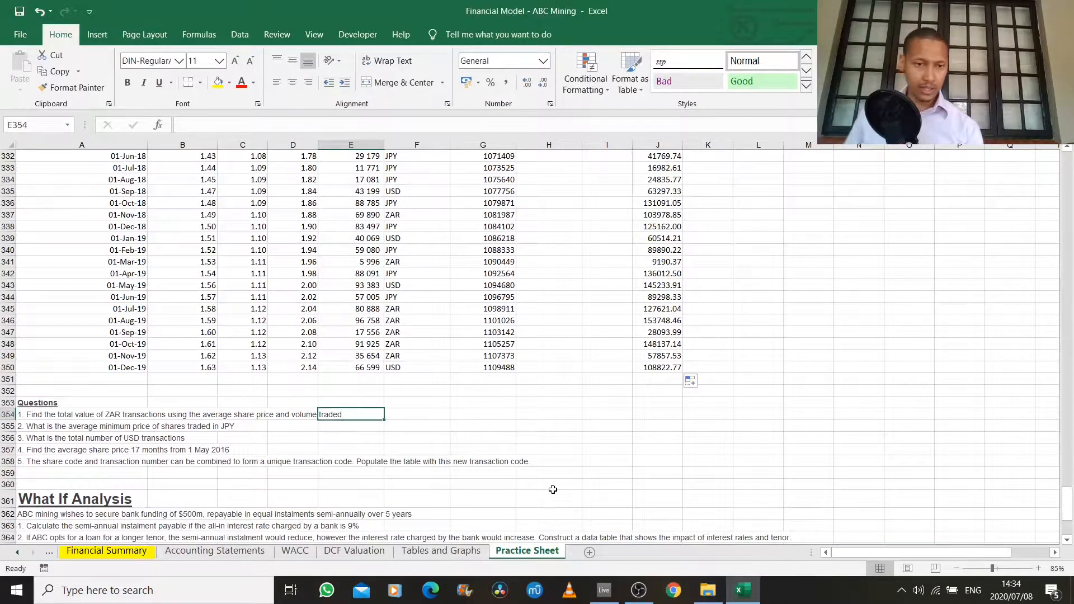
text(=sum)
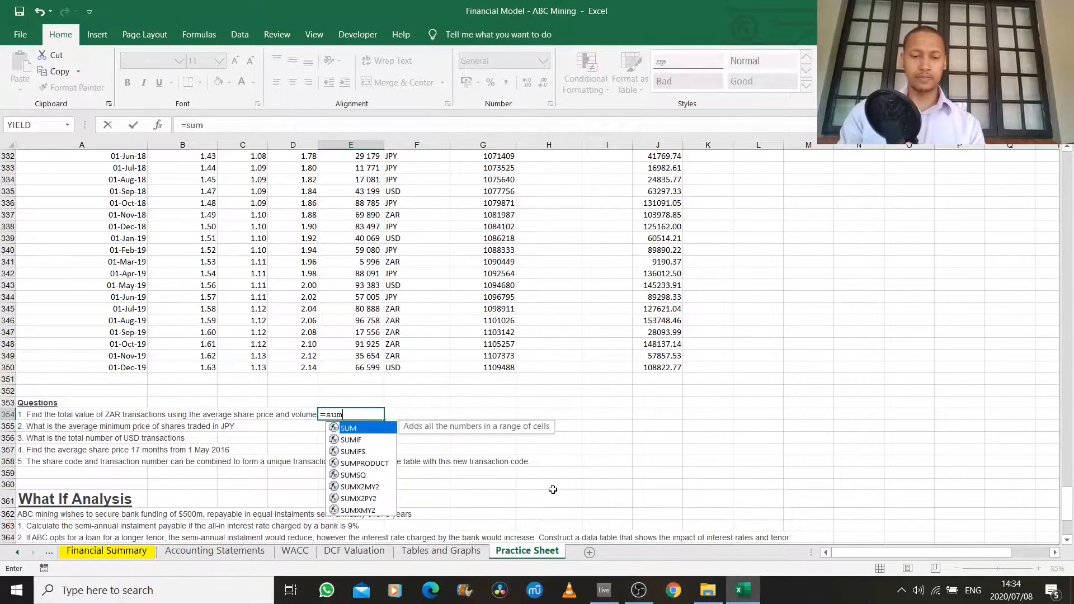
text(if()
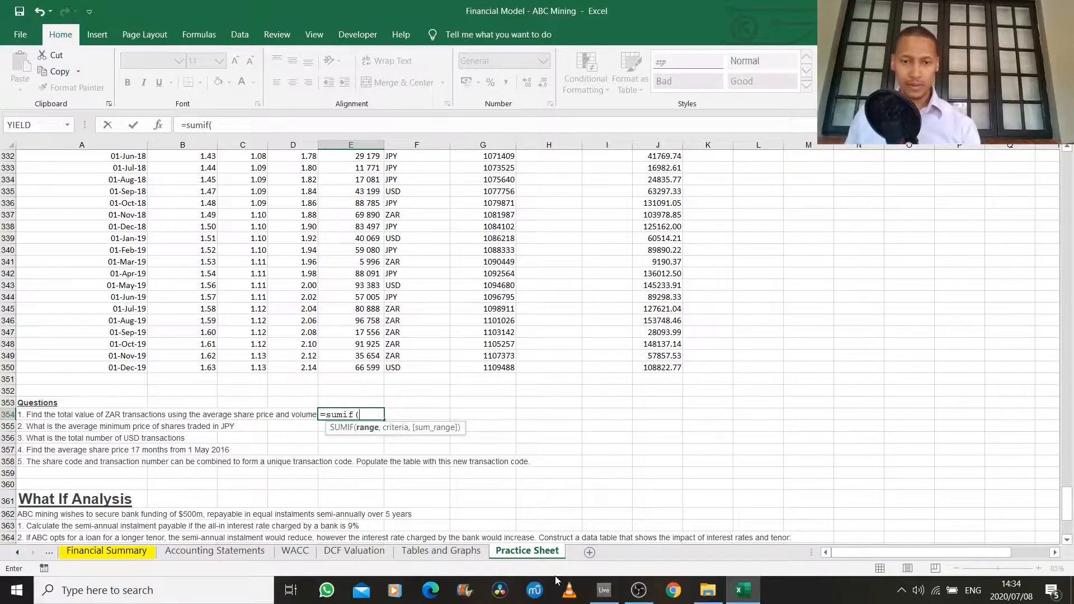
scroll(600, 300, up, 6)
scroll(486, 255, up, 7)
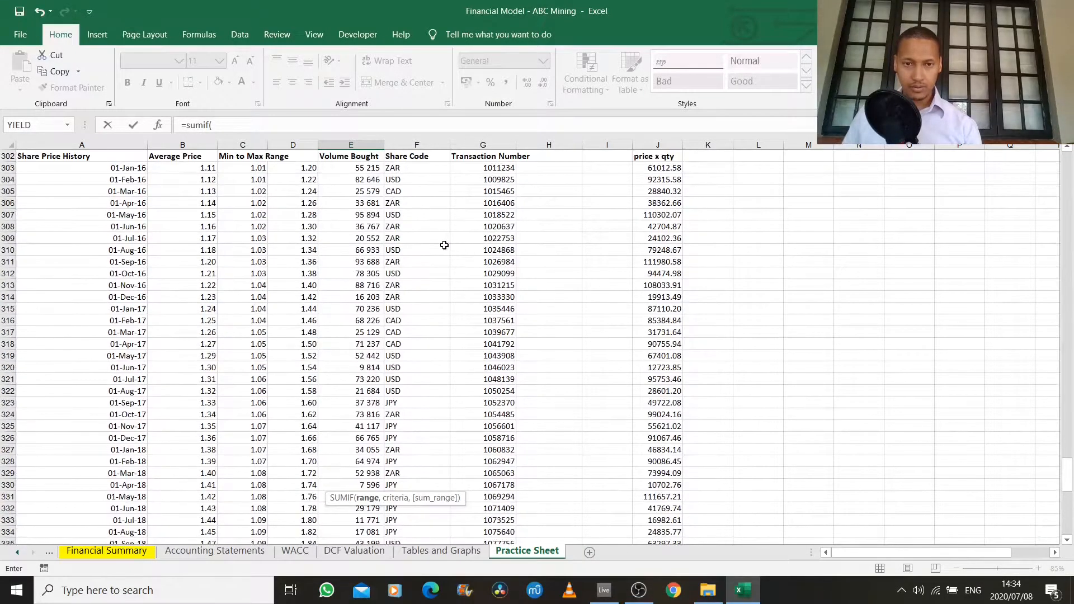
drag(390, 255, 425, 526)
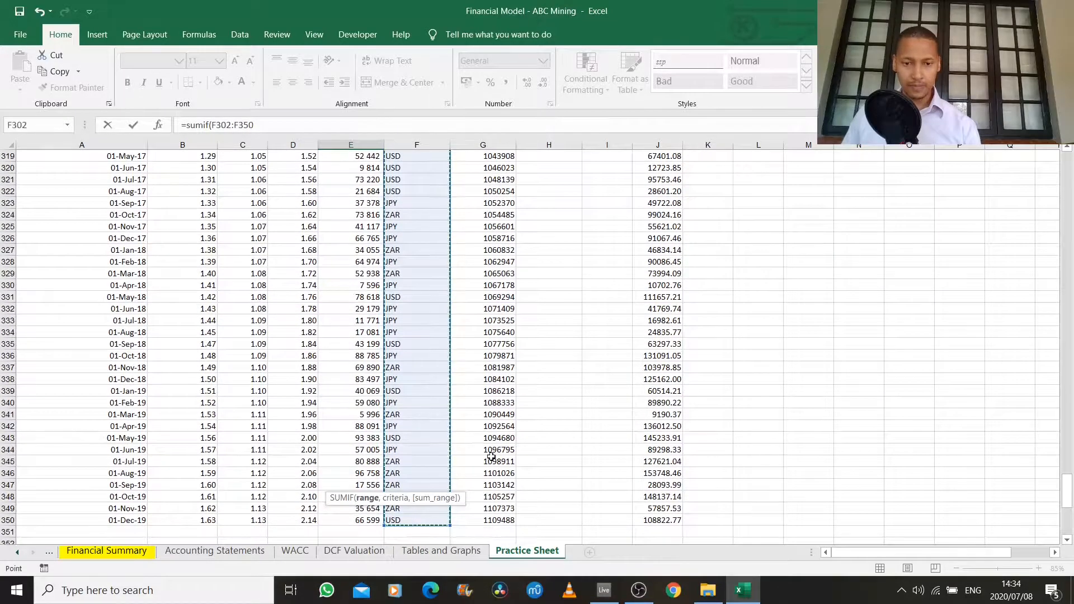
text(,)
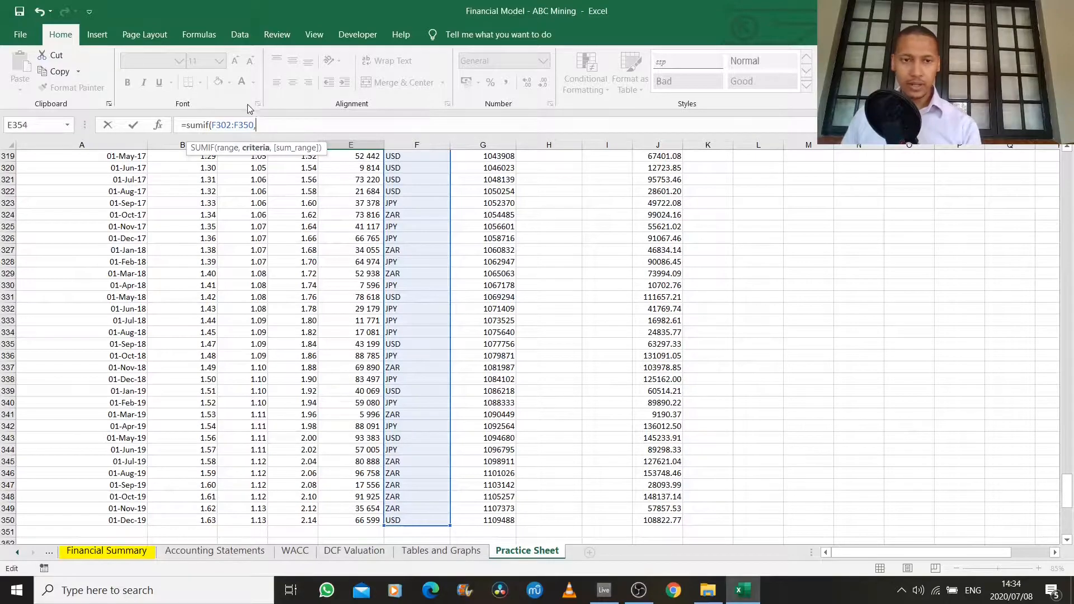
- Complete the SUMIF formula in E354 with criteria "ZAR" and the price x qty column J302:J350 as the sum range
text("ZAR)
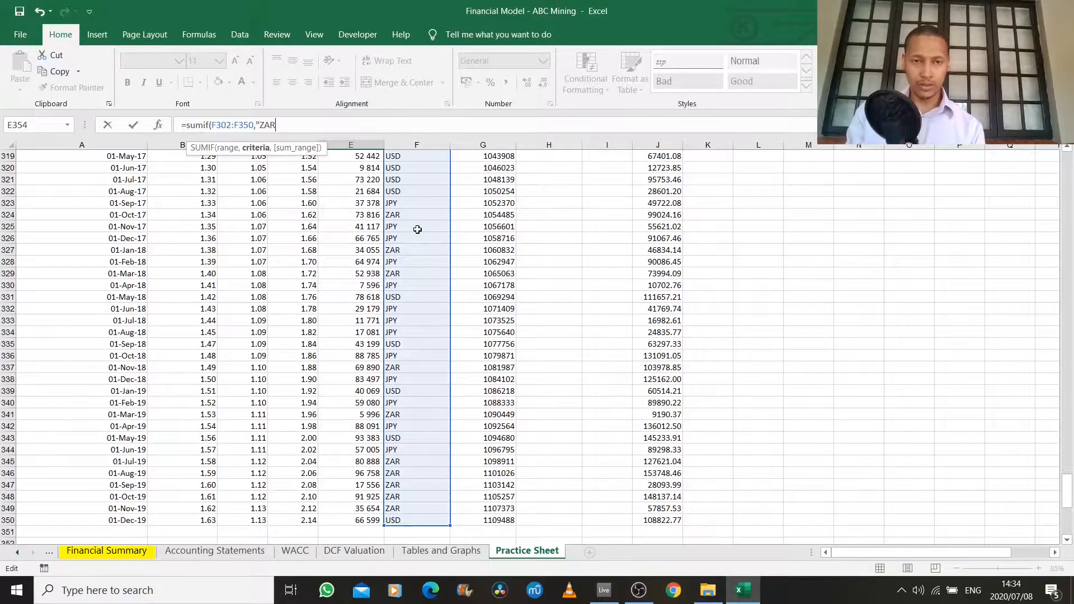
text(",)
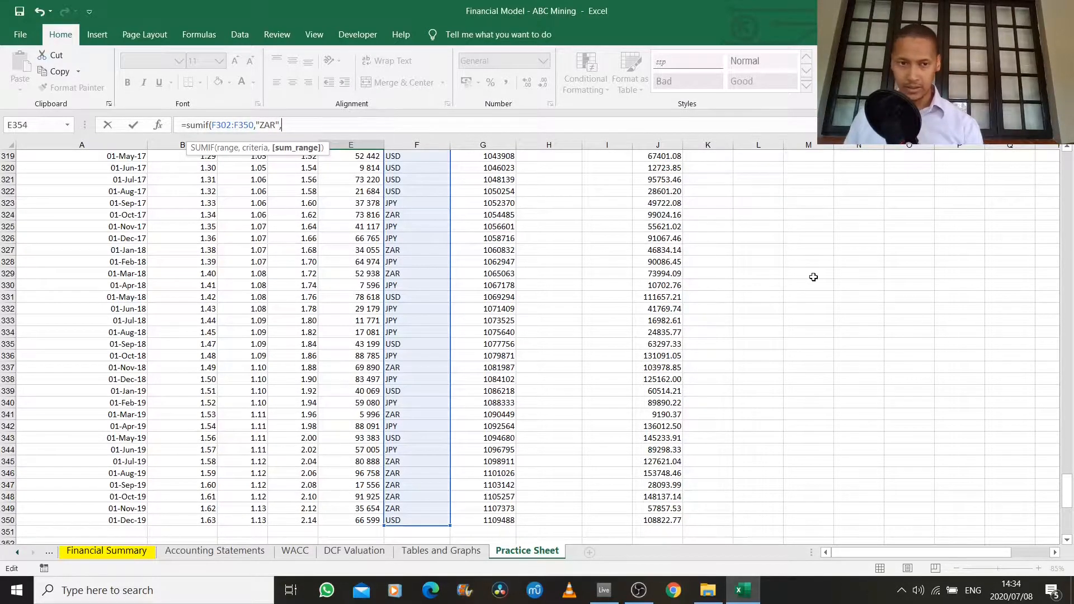
scroll(648, 268, up, 9)
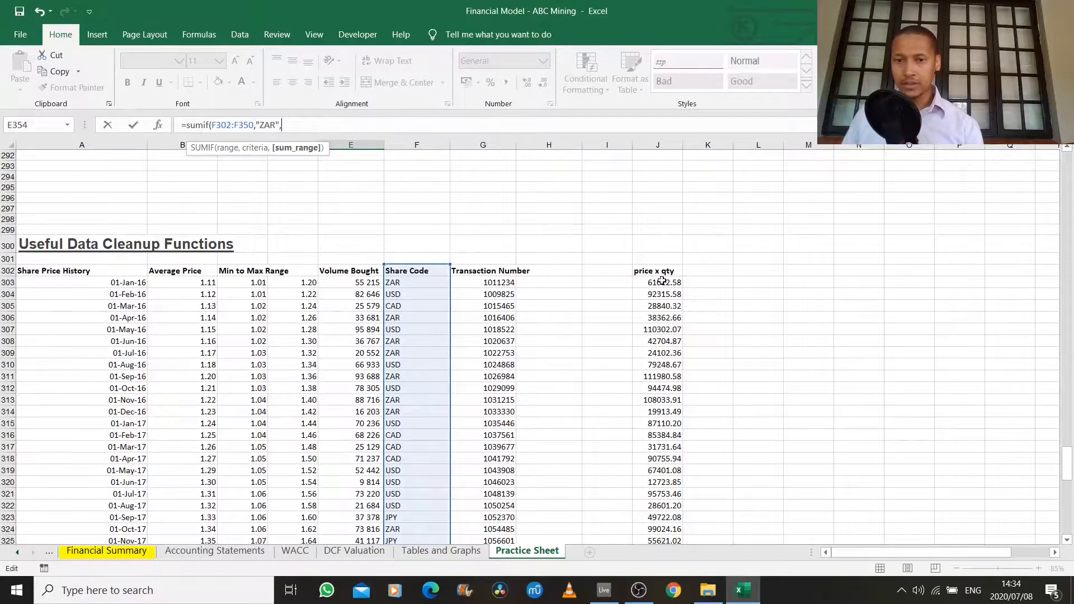
click(660, 272)
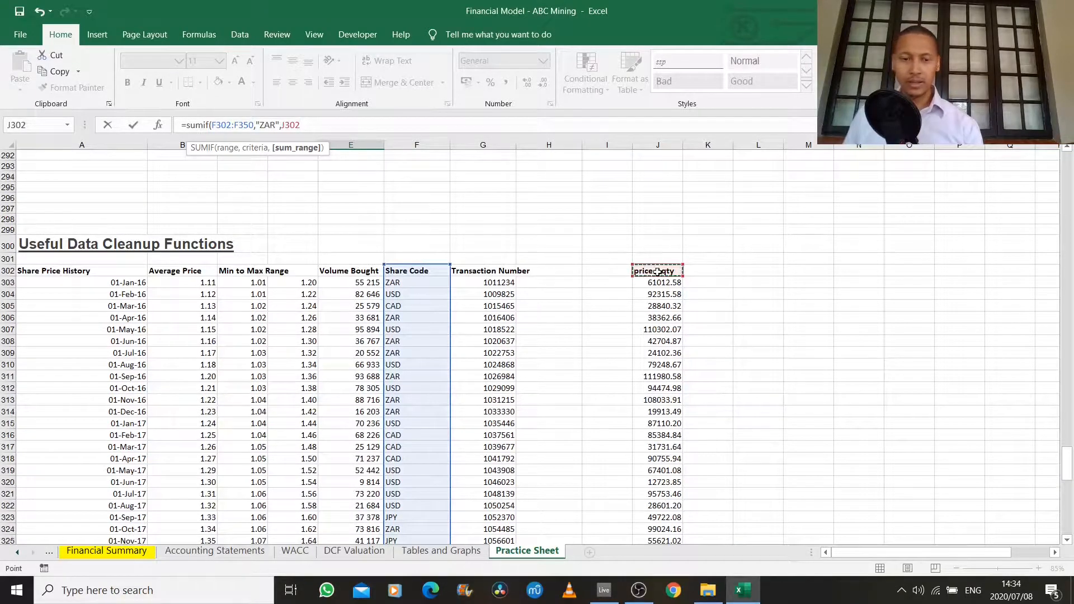
key(ctrl+shift+Down)
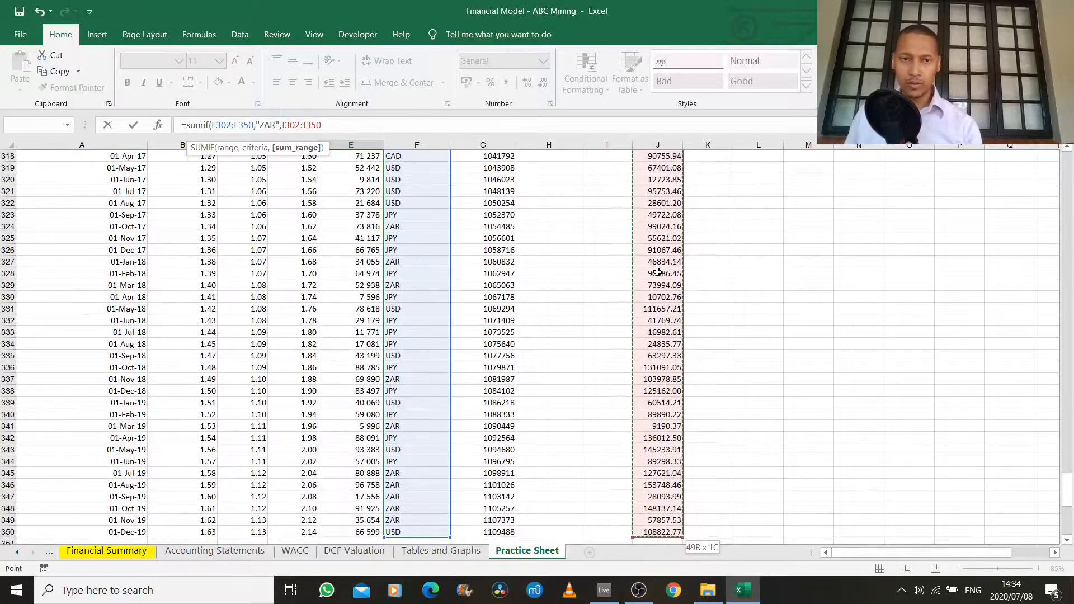
text())
key(Return)
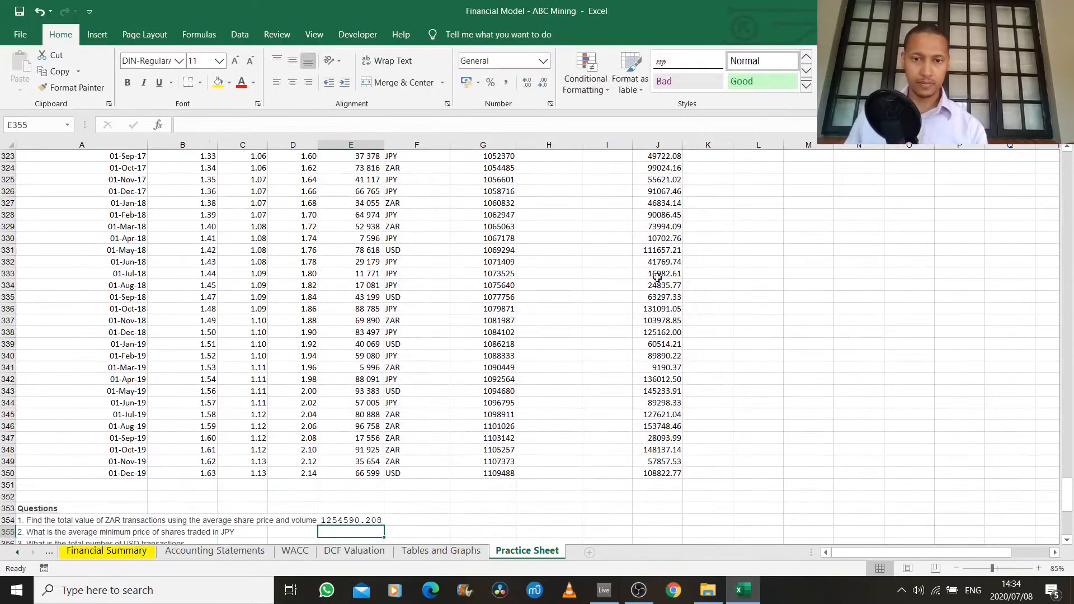
- Apply the comma number style to the ZAR total in E354 and widen column E to fit it
click(348, 521)
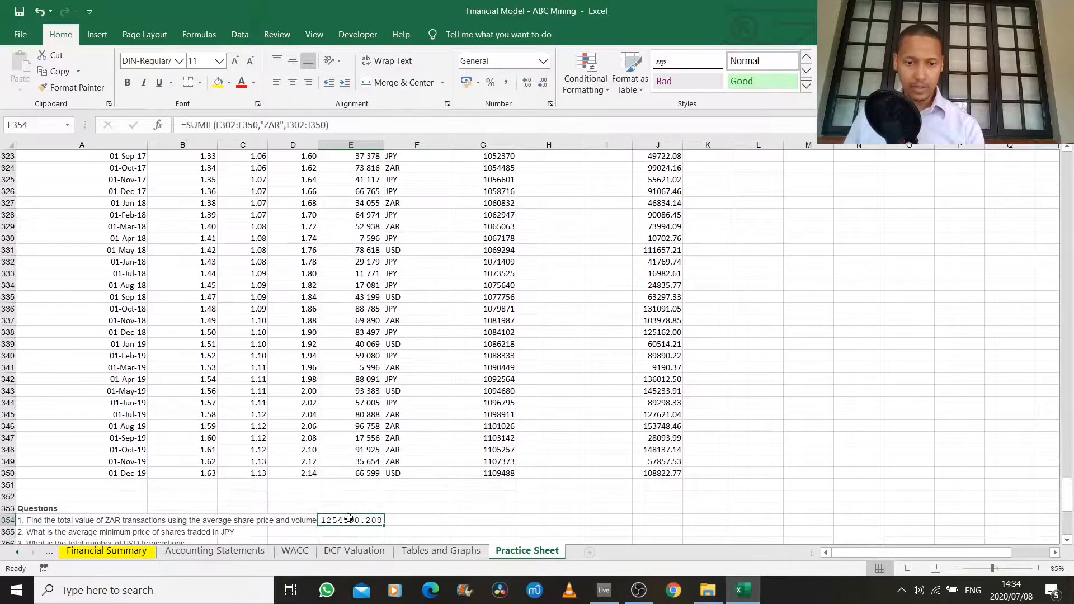
click(510, 83)
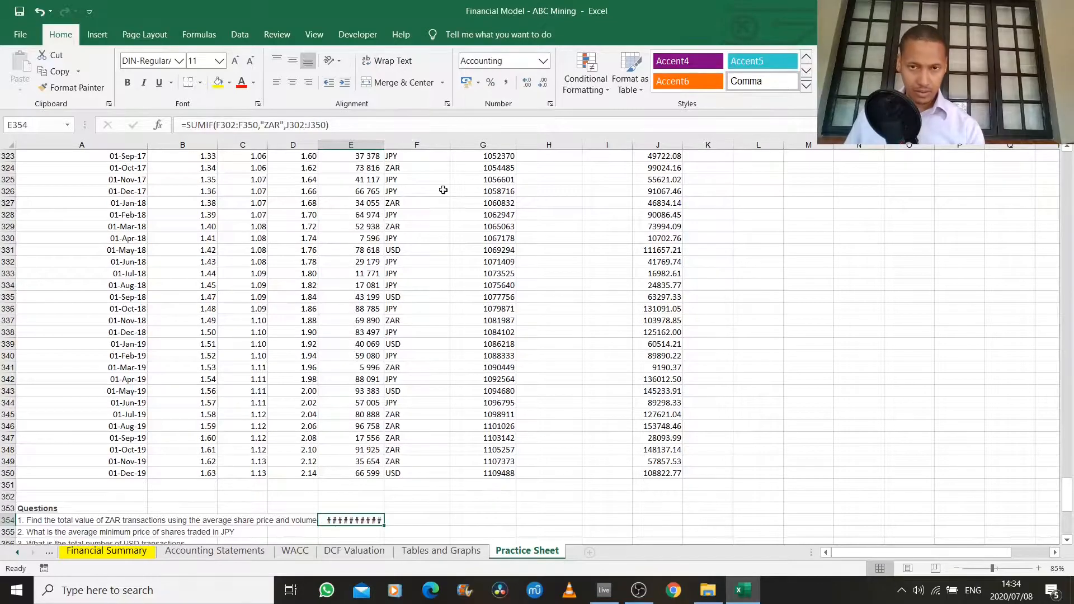
drag(384, 141, 409, 145)
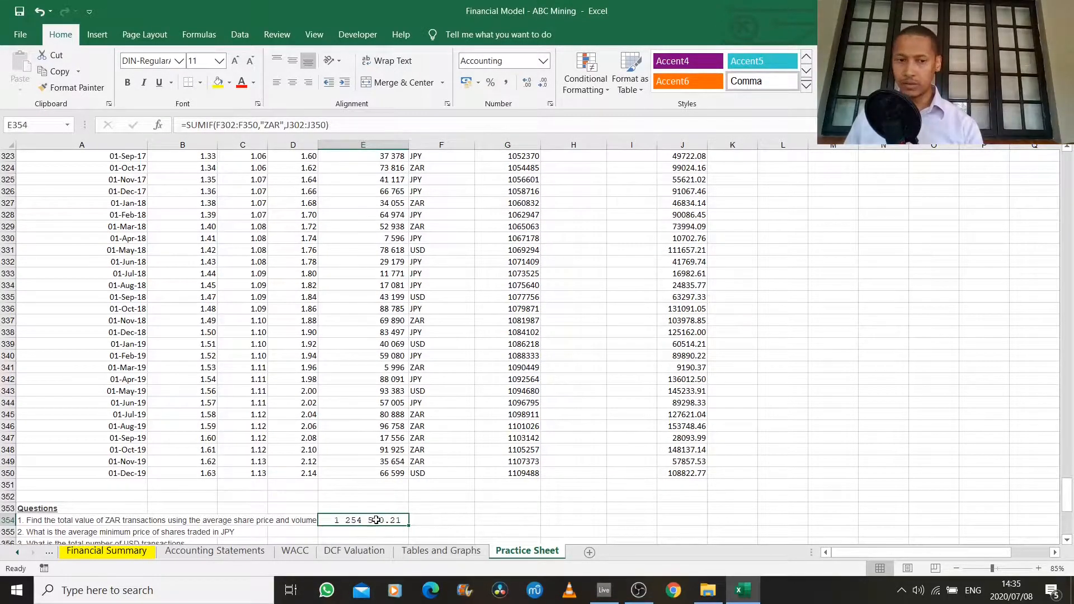
- Begin an AVERAGEIF formula in D355 beside question 2, with the Share Code column F302:F350 as its range
scroll(409, 442, up, 5)
scroll(398, 403, down, 8)
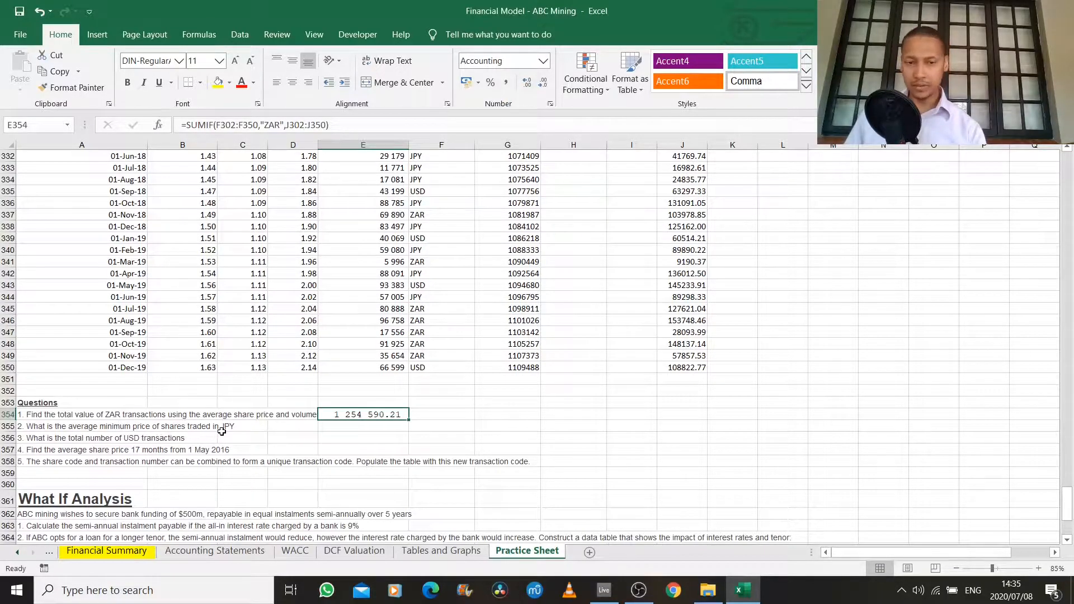
click(251, 426)
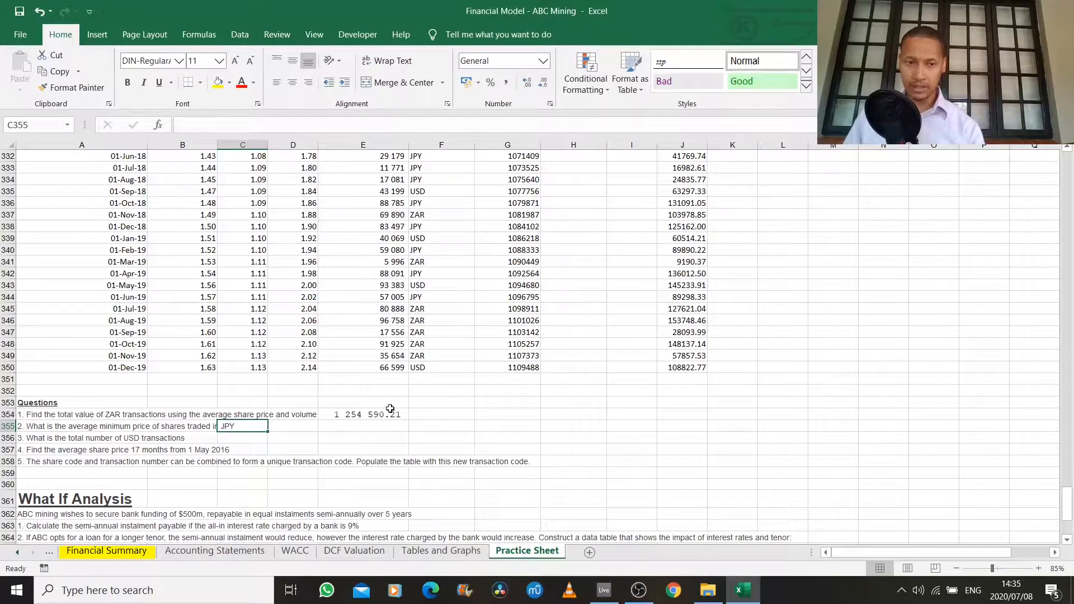
scroll(163, 388, up, 13)
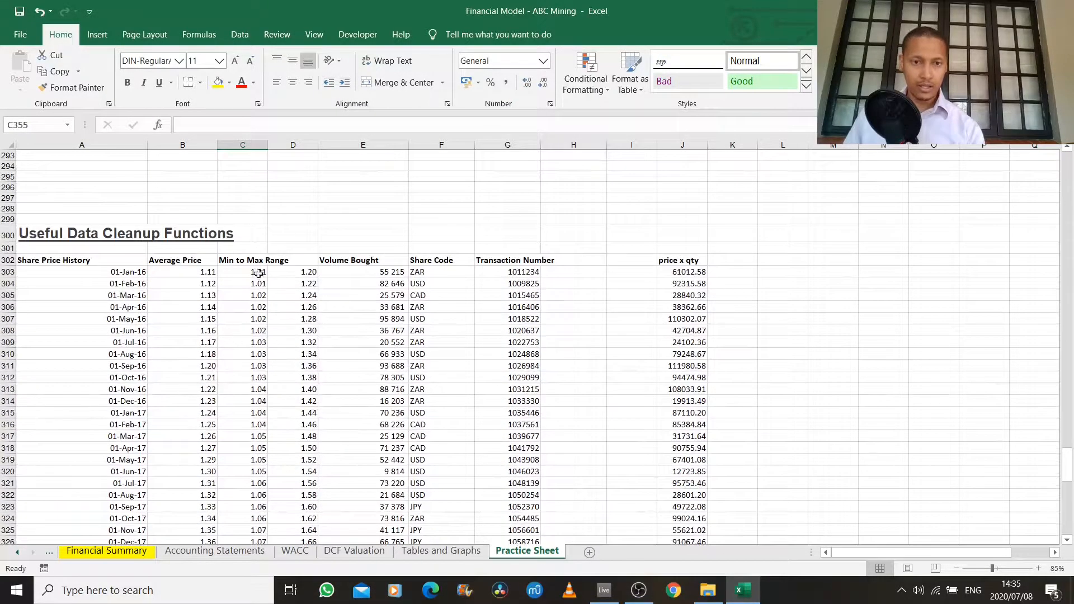
drag(258, 273, 254, 295)
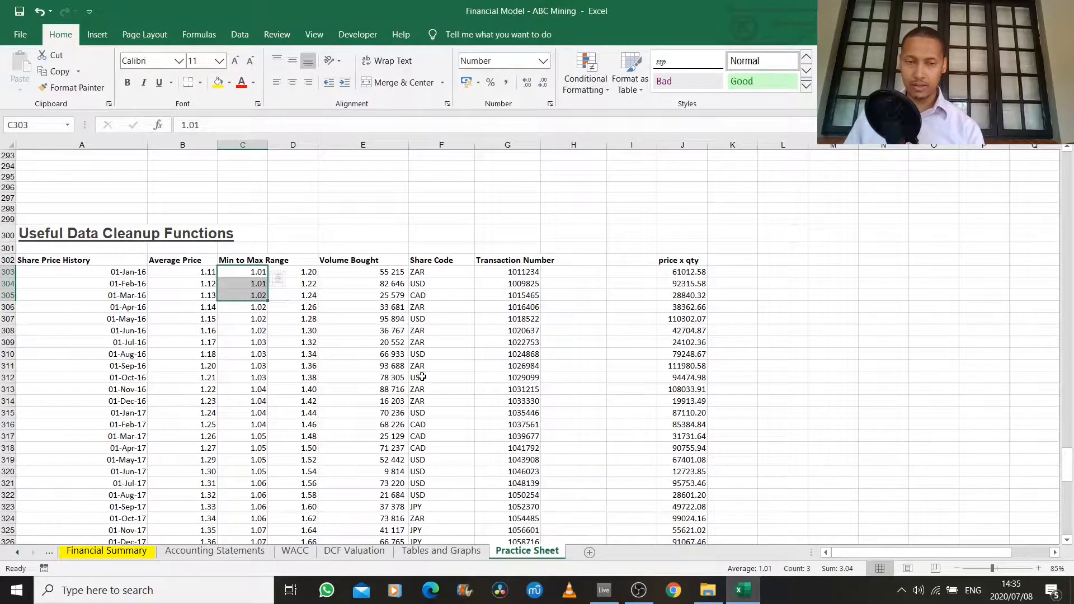
scroll(422, 377, down, 16)
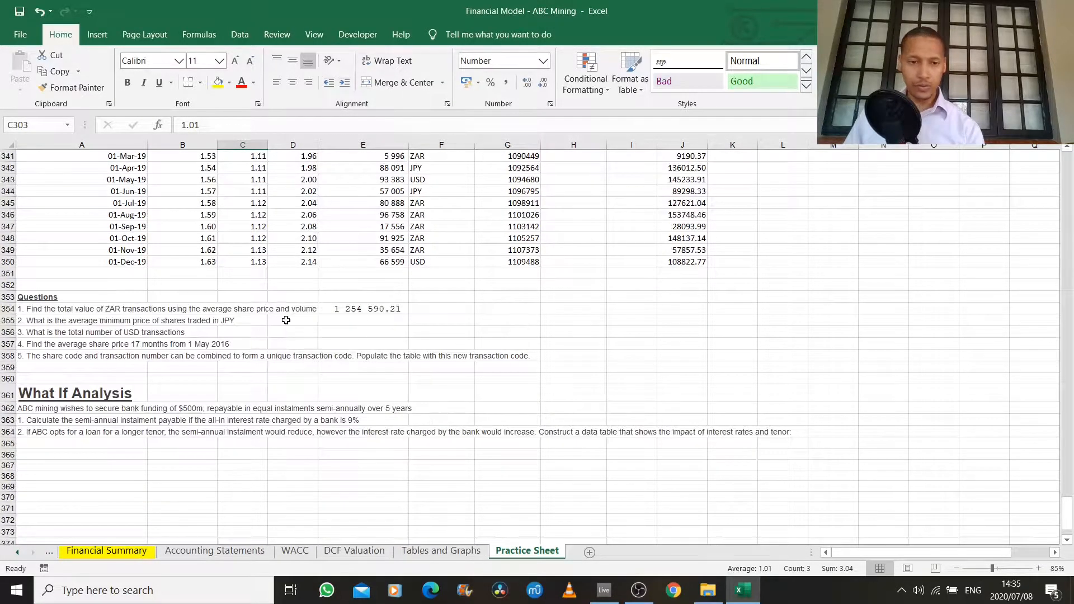
click(285, 320)
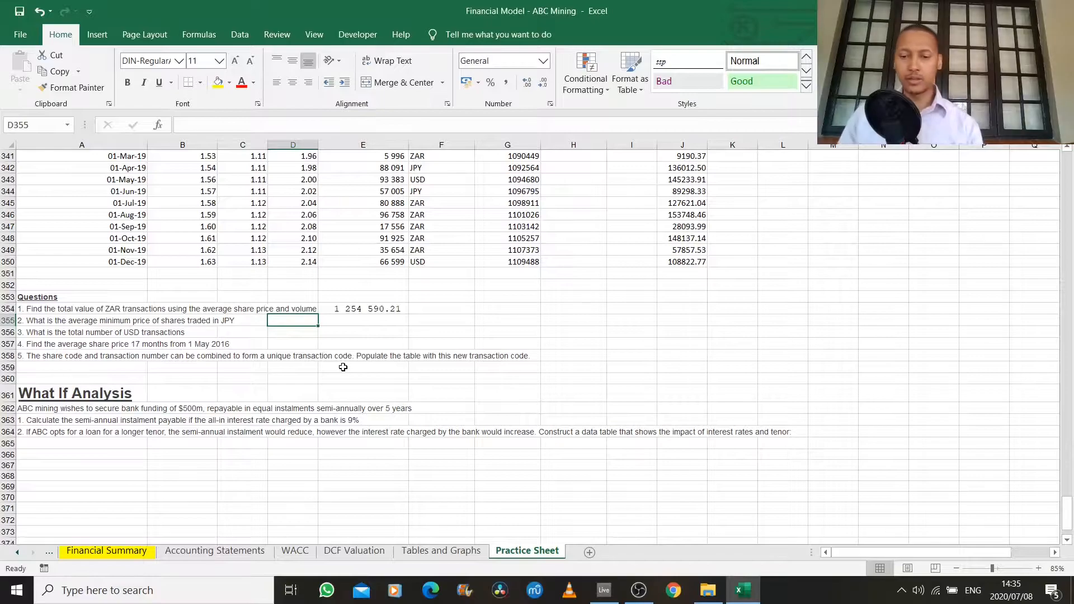
text(=averageif)
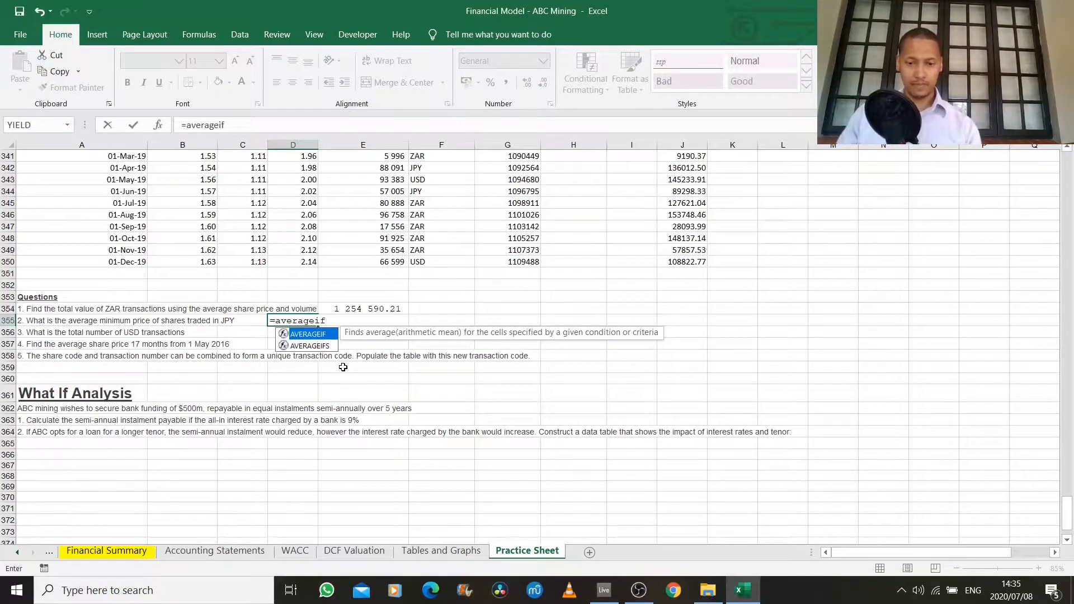
text(()
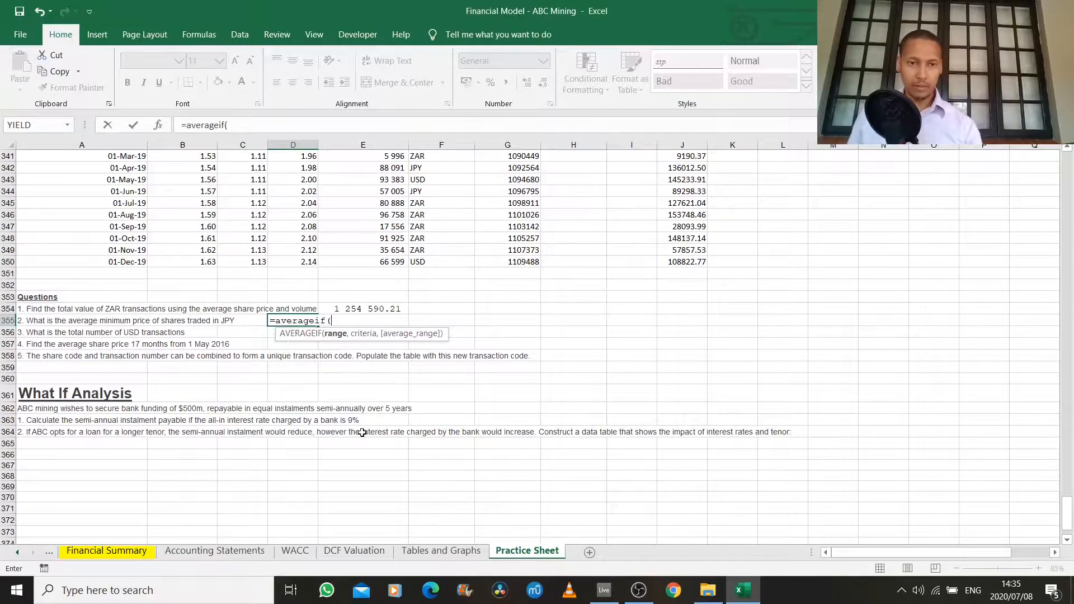
scroll(376, 271, up, 2)
scroll(376, 271, up, 12)
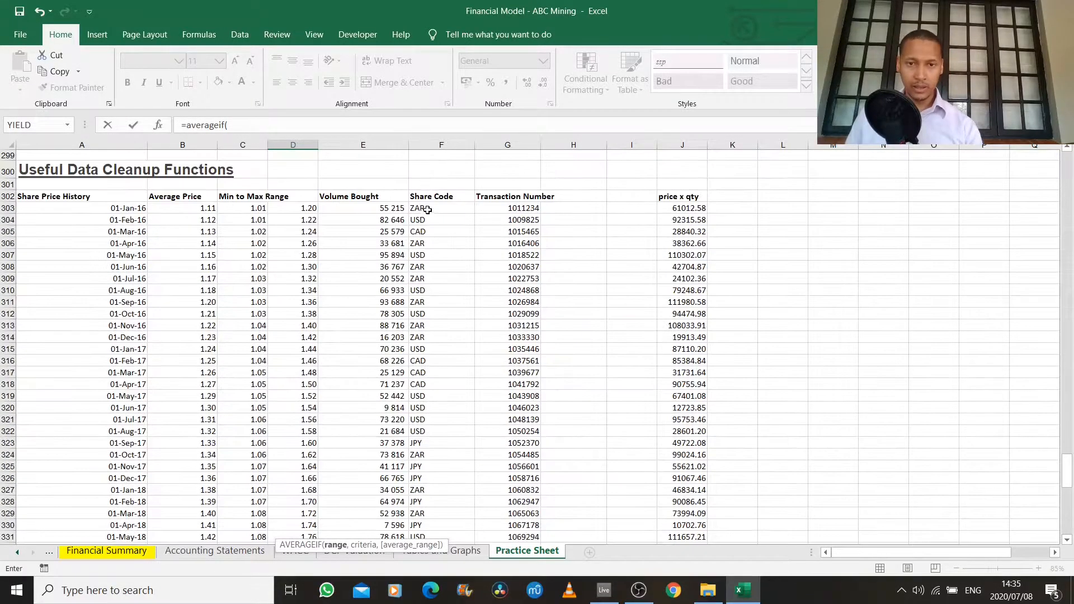
drag(432, 196, 447, 526)
text(,)
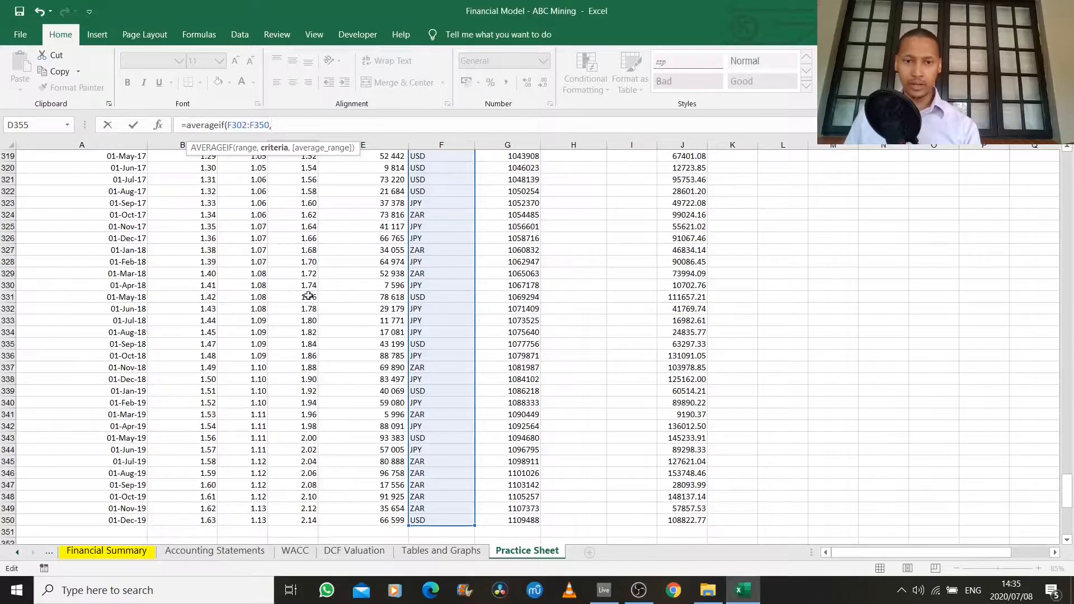
- Complete the AVERAGEIF formula with criteria "JPY" and the minimum price column C302:C350 as the average range
scroll(308, 295, down, 3)
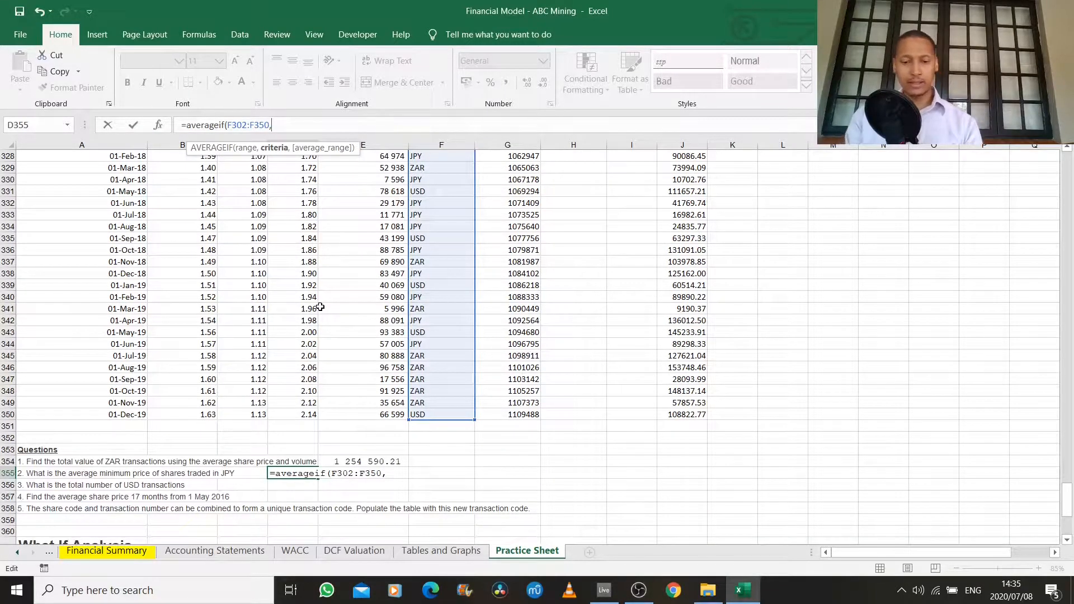
text("JPY)
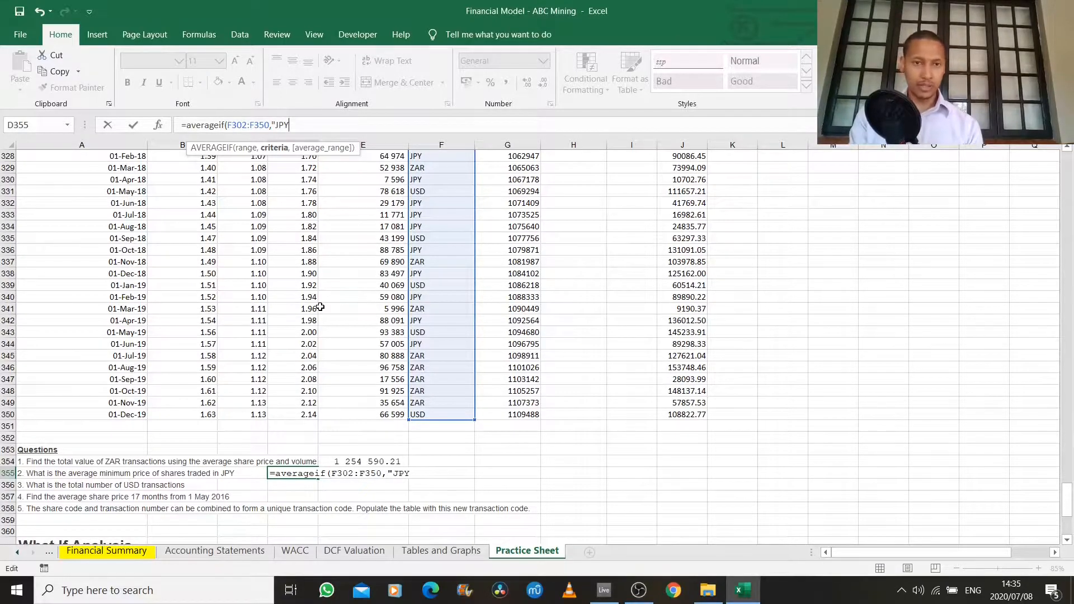
text(",)
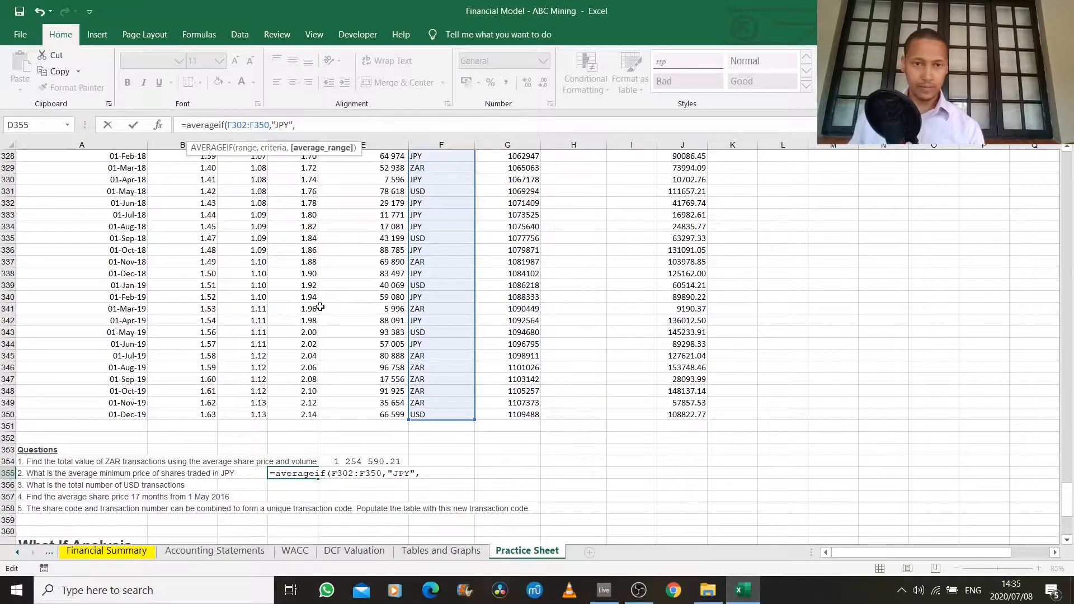
scroll(263, 300, up, 12)
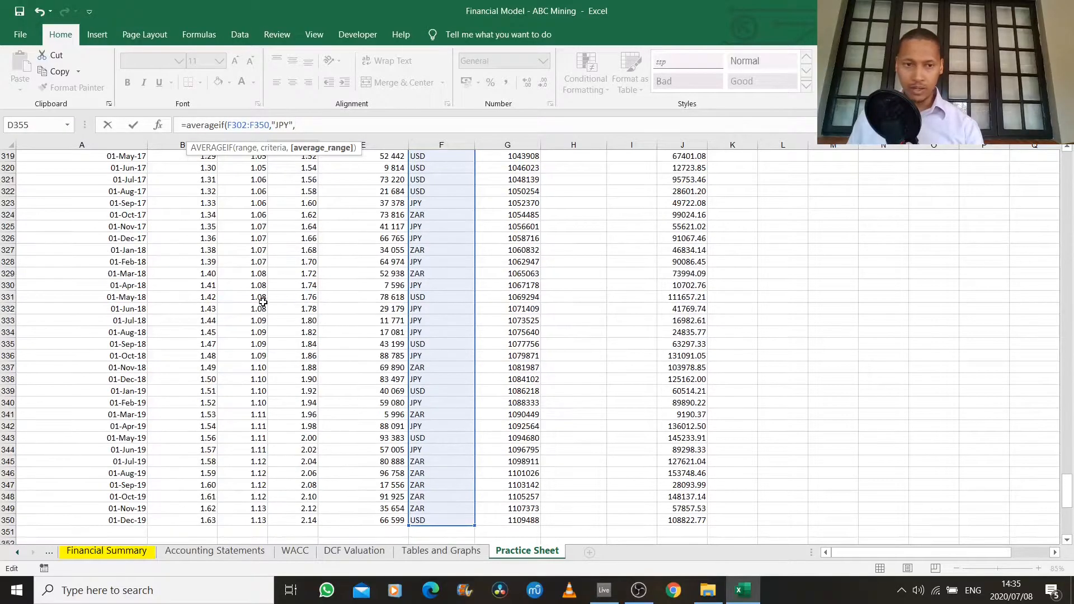
drag(246, 282, 283, 453)
scroll(301, 316, up, 4)
drag(252, 218, 265, 522)
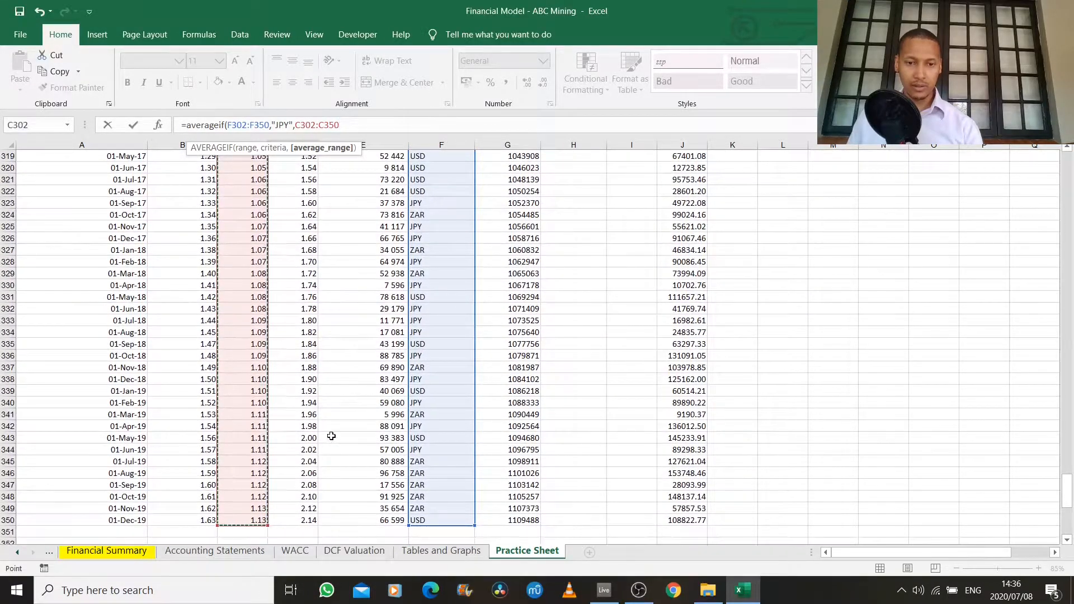
key(Return)
scroll(295, 414, down, 3)
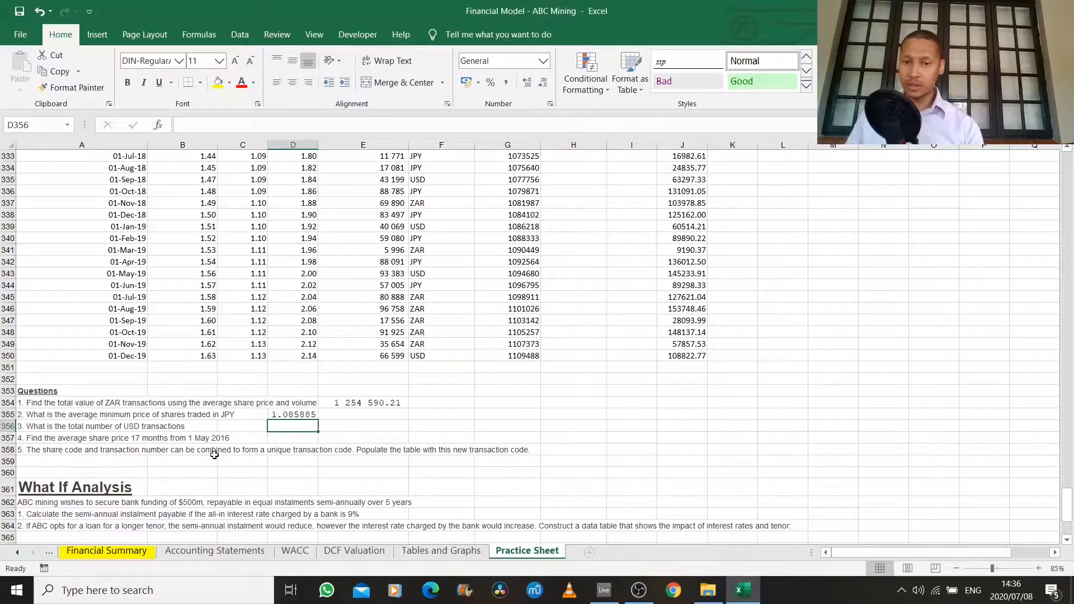
- Examine the USD entries in the Share Code column to see what question 3 requires counting
scroll(217, 450, up, 14)
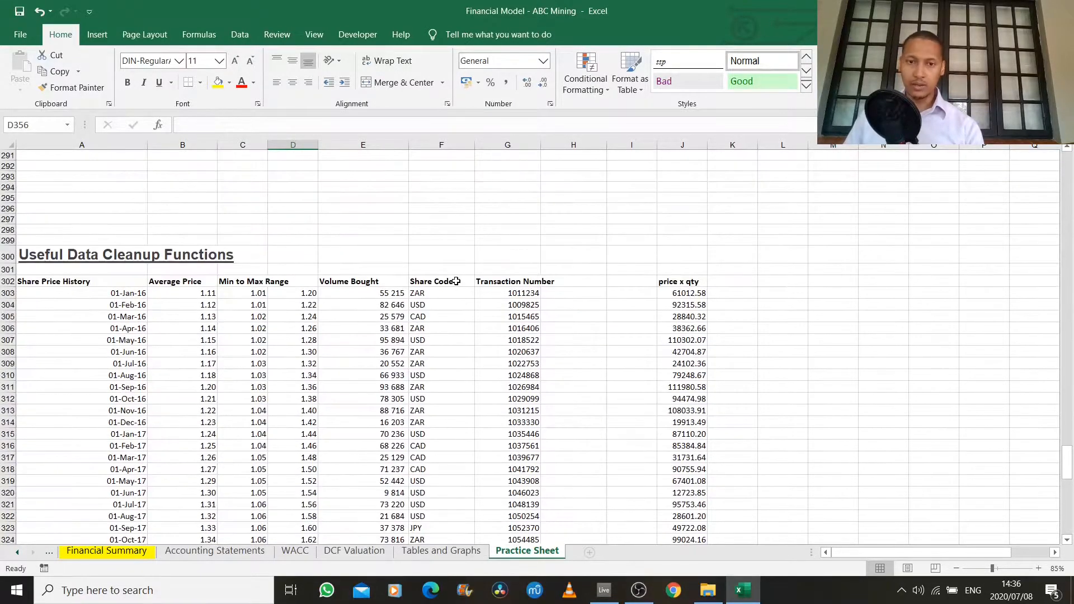
click(440, 304)
key(Down)
key(Down)
key(Down)
key(Down)
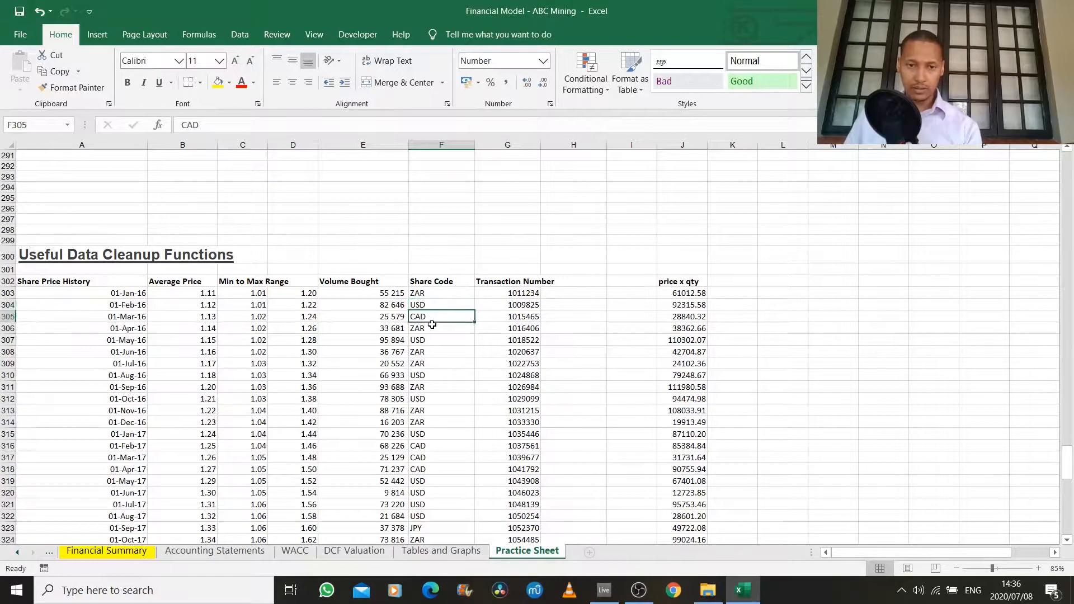
key(Up)
key(Up)
key(Up)
key(Up)
key(Down)
key(Down)
key(Down)
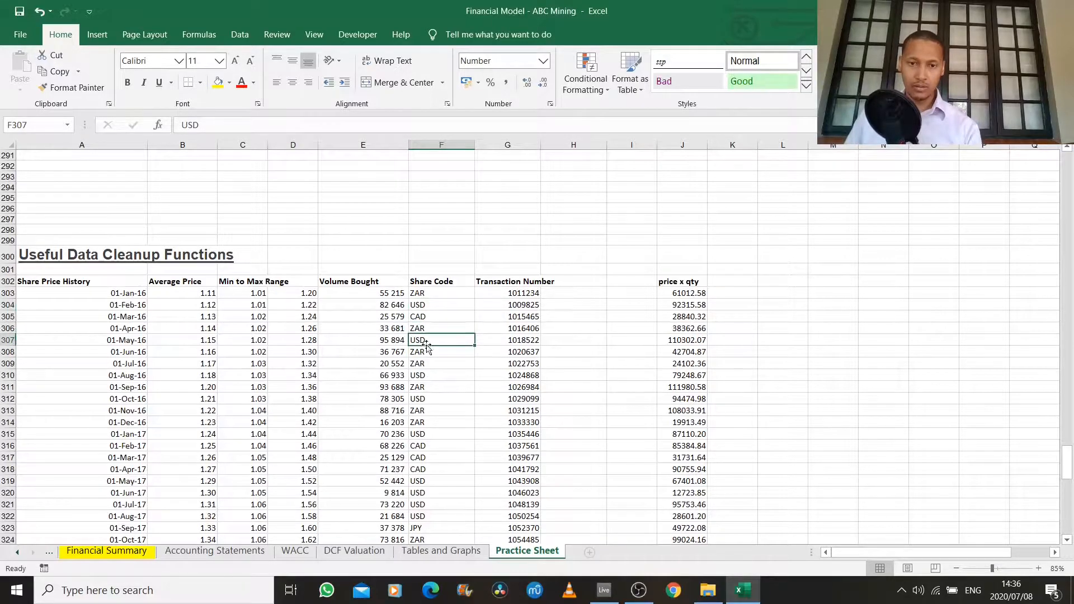
key(Down)
key(Down)
key(Down)
scroll(432, 386, down, 14)
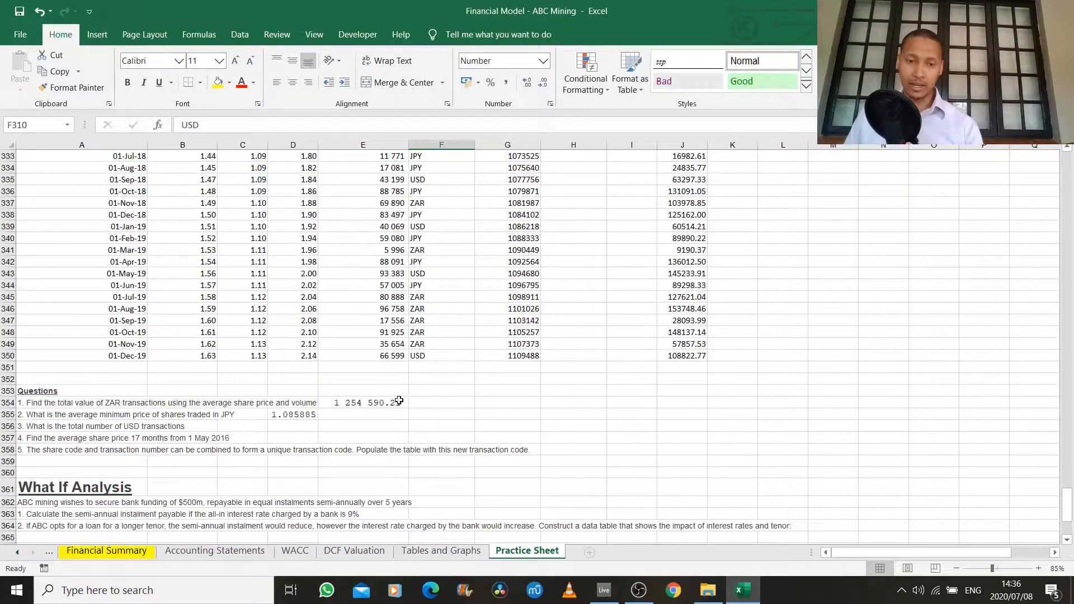
- Count the USD transactions in D356 beside question 3 with a COUNTIF formula using range F302:F350 and criteria "USD"
click(296, 425)
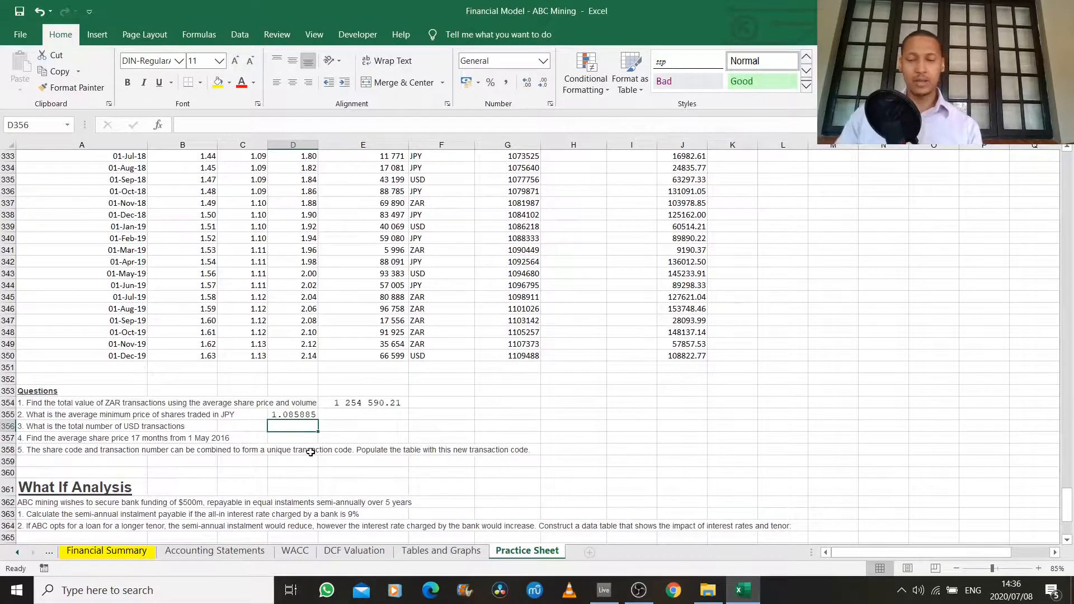
text(=coun)
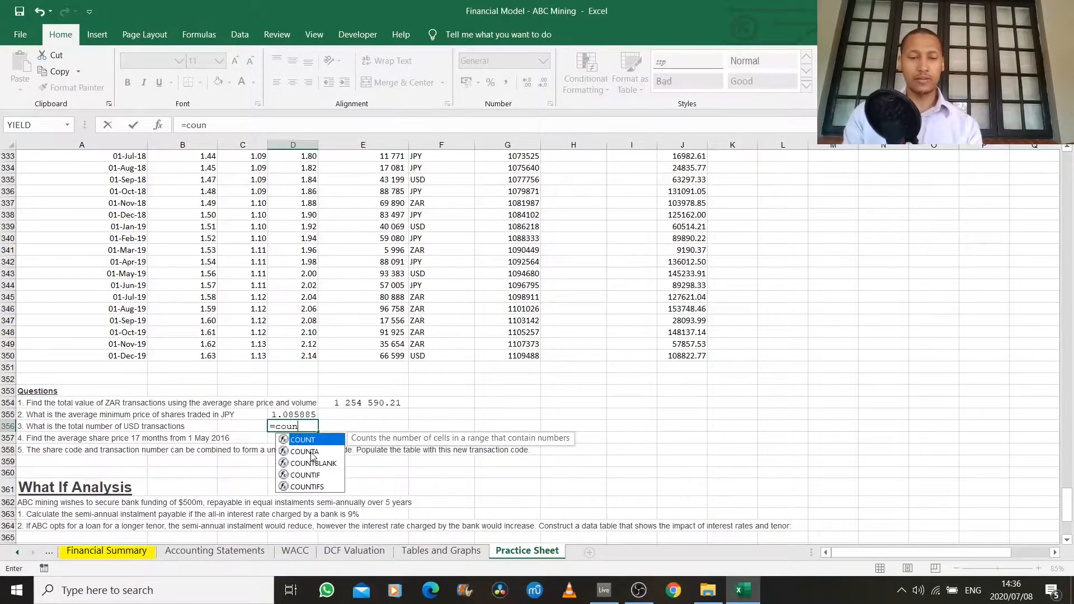
text(tif()
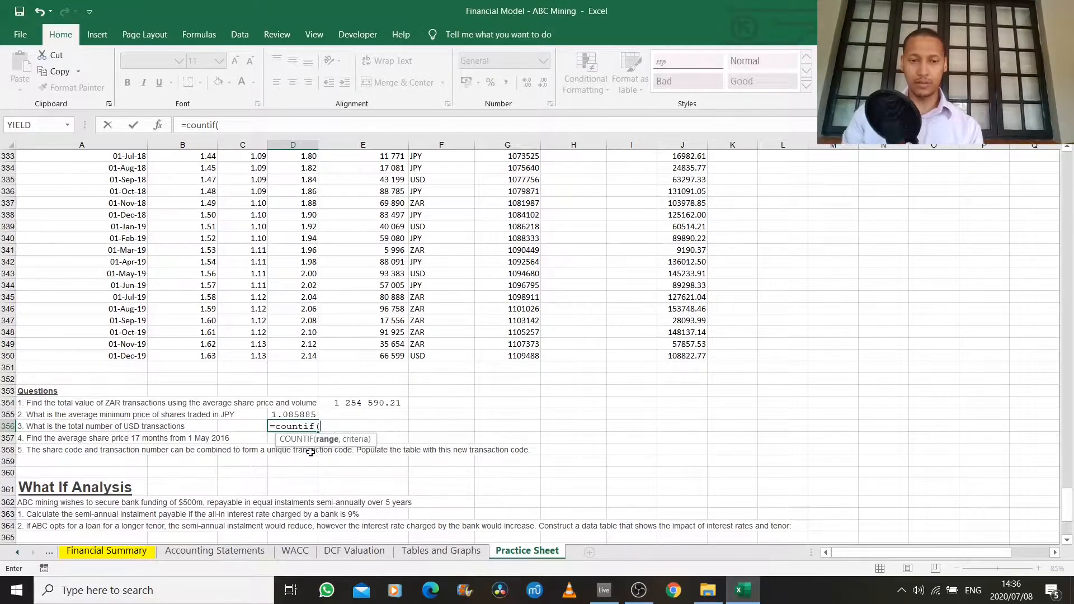
scroll(417, 236, up, 12)
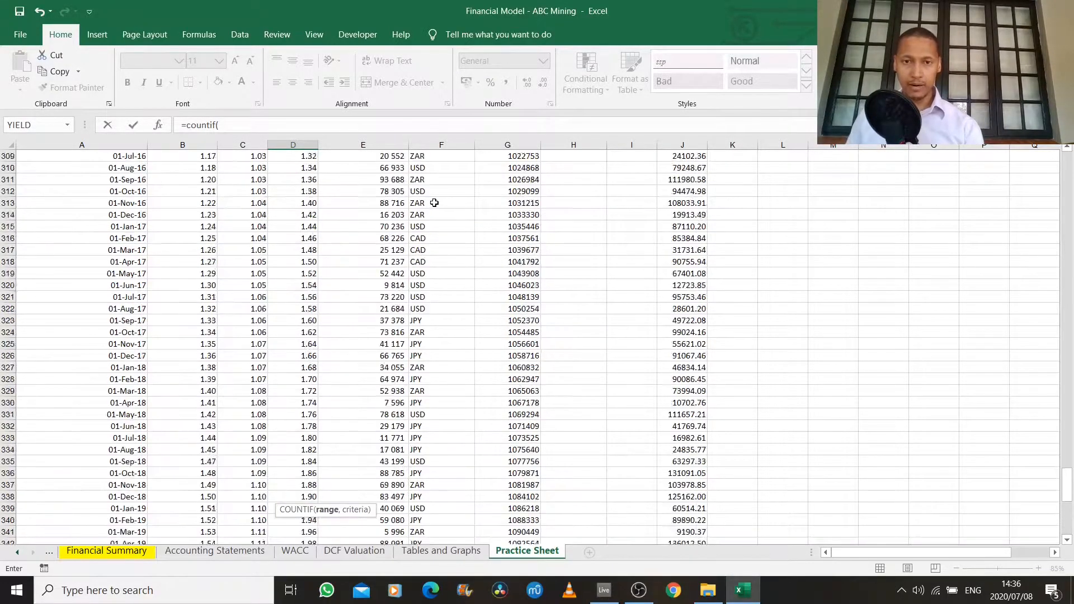
drag(431, 220, 442, 510)
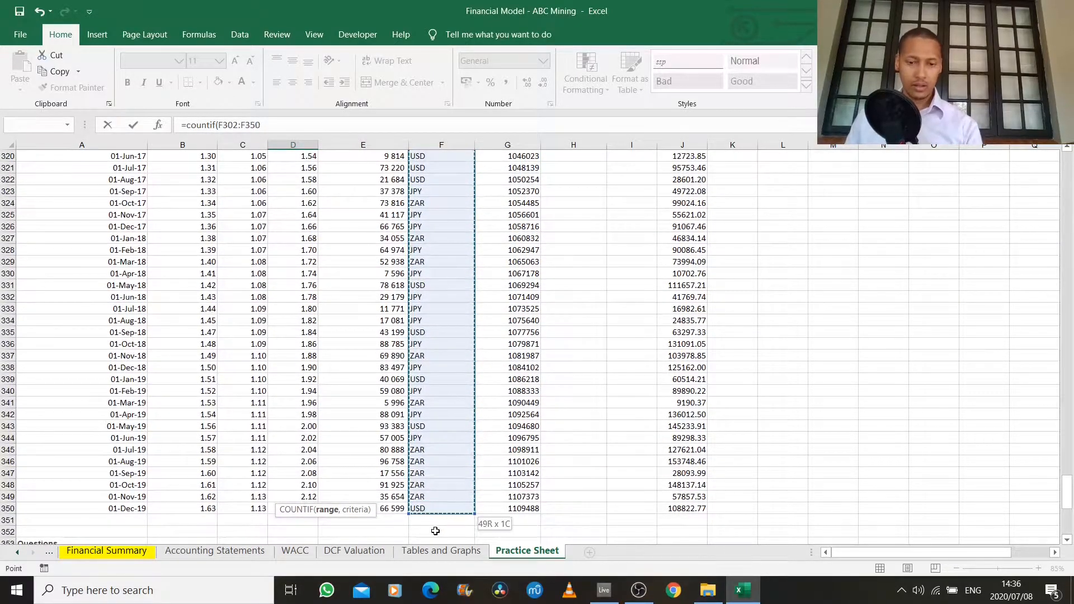
text(,)
click(291, 125)
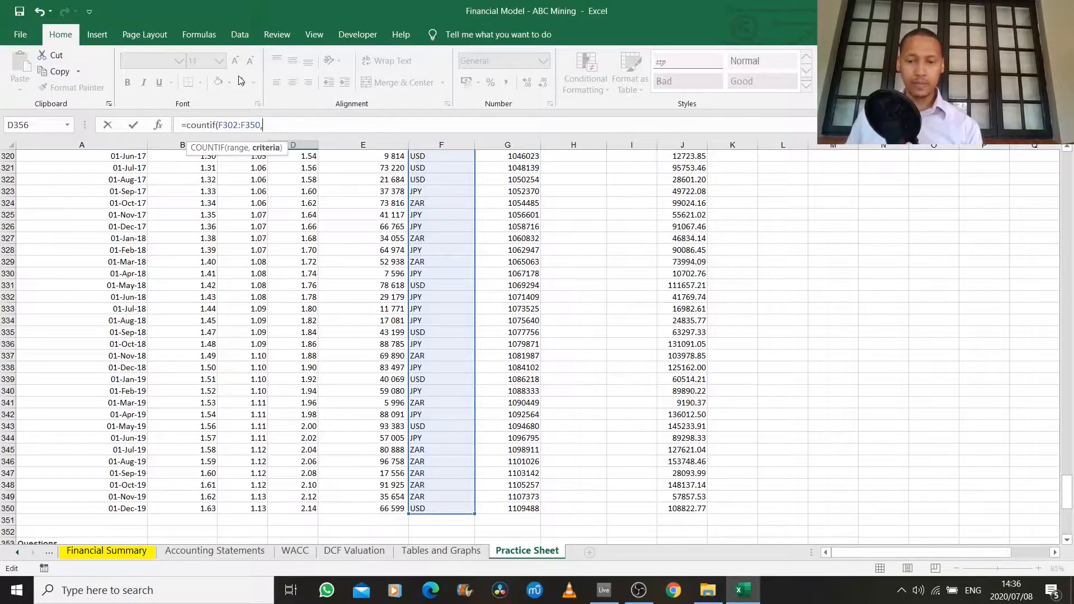
text("U)
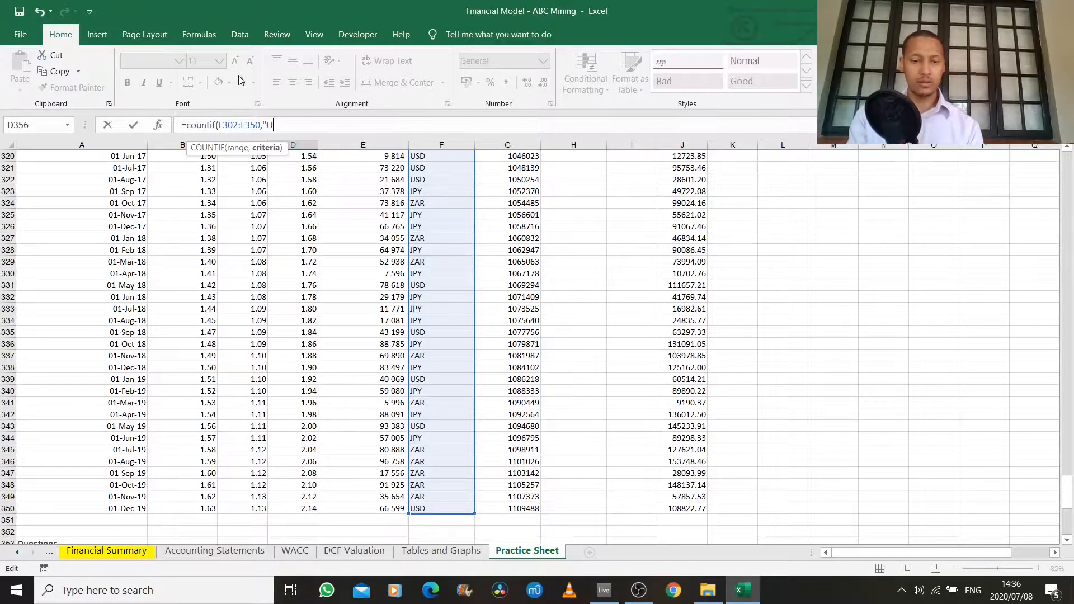
text(SD")
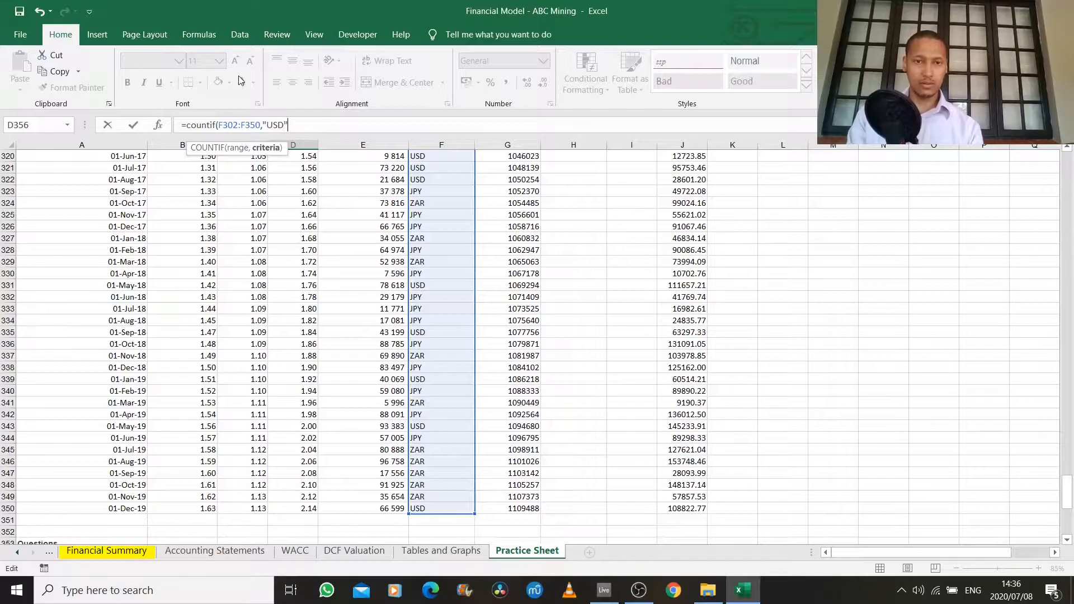
key(Return)
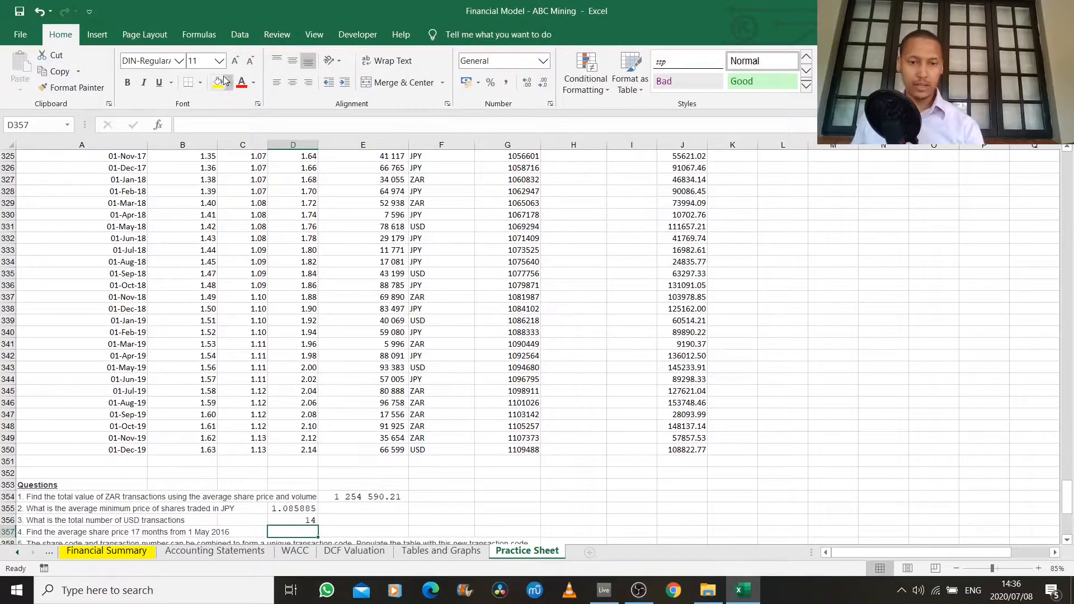
- Highlight the 01-May-16 date in A307 with a yellow fill as the starting point for question 4
scroll(376, 313, down, 2)
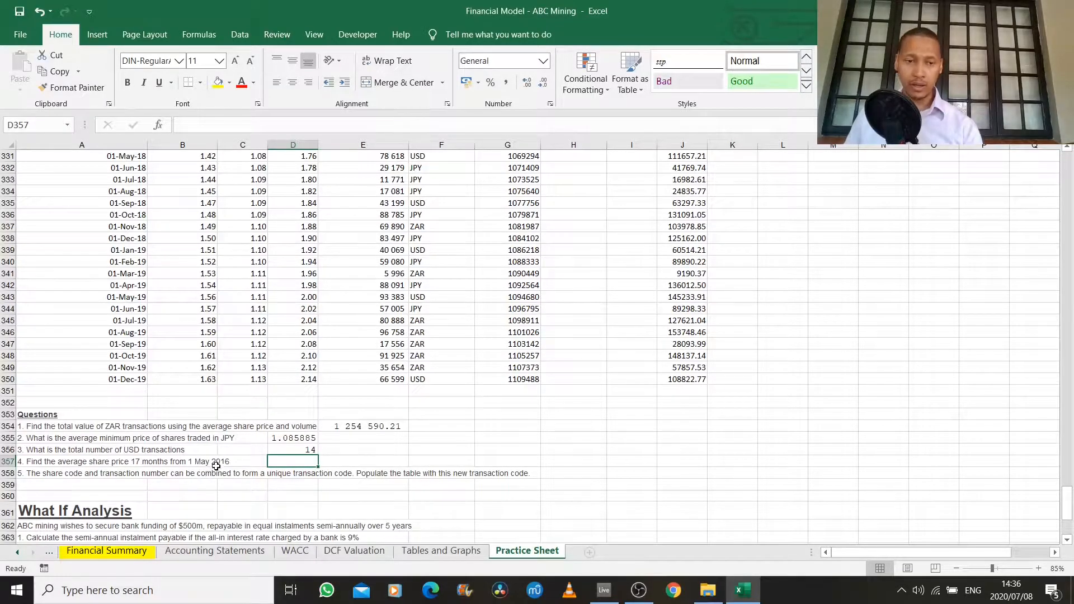
scroll(160, 431, up, 12)
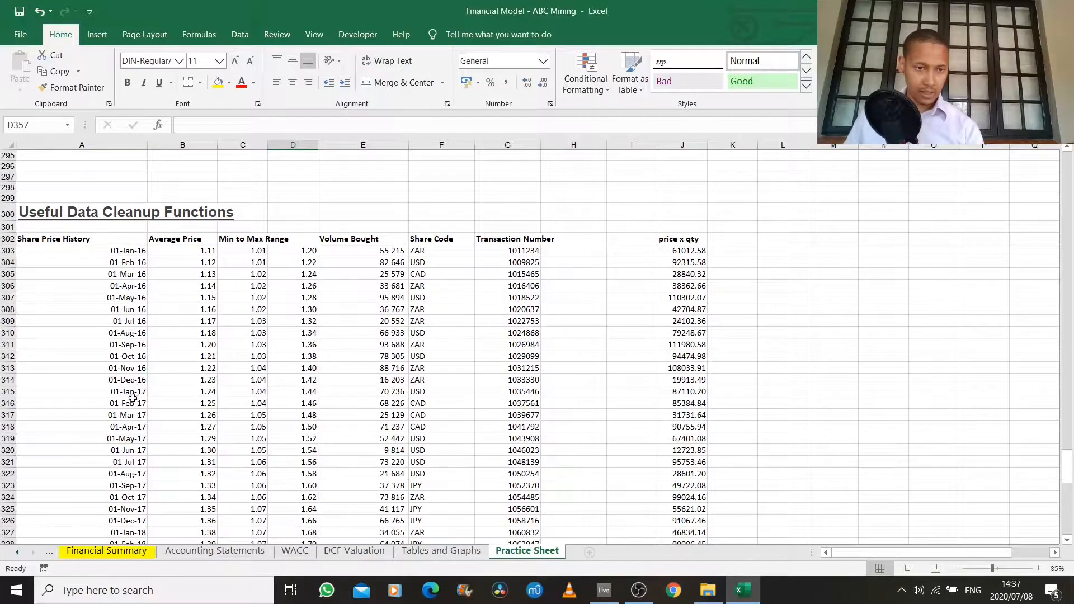
click(130, 297)
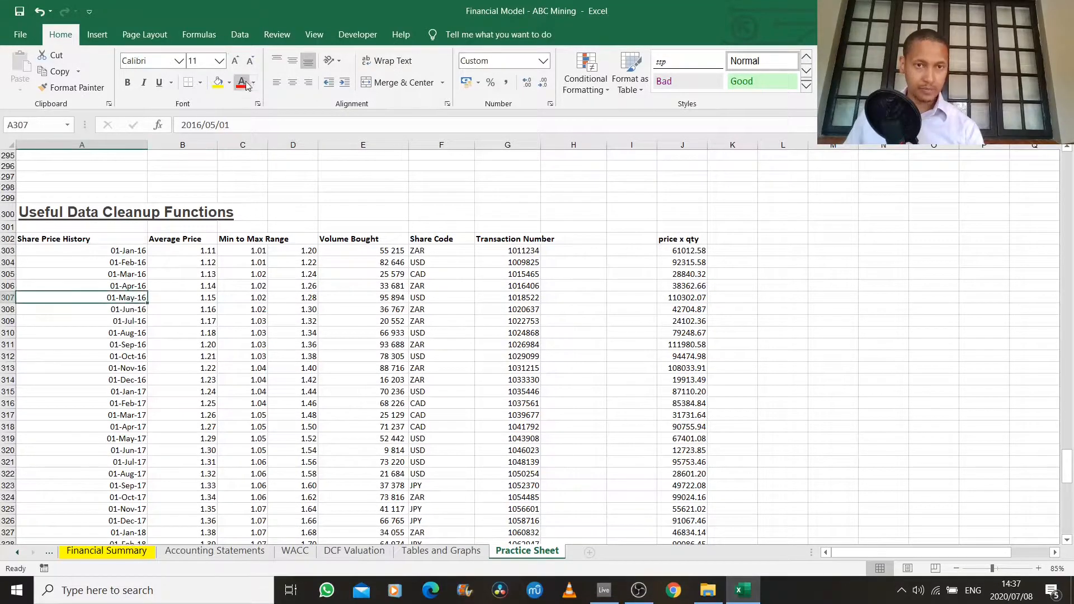
click(218, 82)
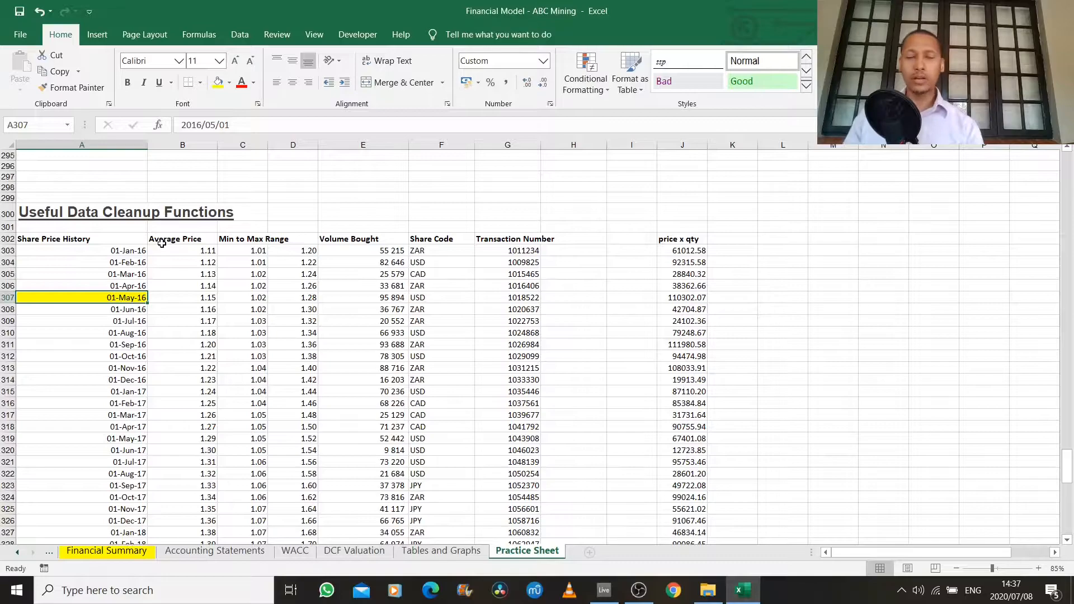
- Examine the Share Price History dates month by month below 01-May-16 to see how question 4 could be counted manually
key(Down)
key(Down)
key(Down)
key(Down)
key(Down)
key(Down)
key(Down)
key(Down)
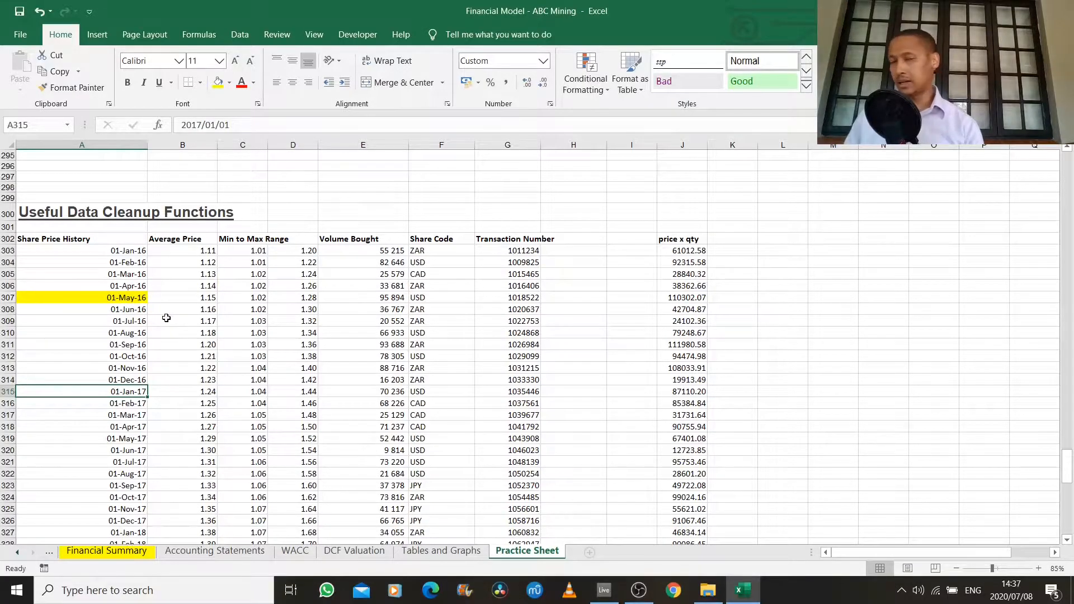
- Begin an OFFSET formula in D357 beside question 4, with A307 as the reference and 17 as the rows
scroll(161, 319, down, 13)
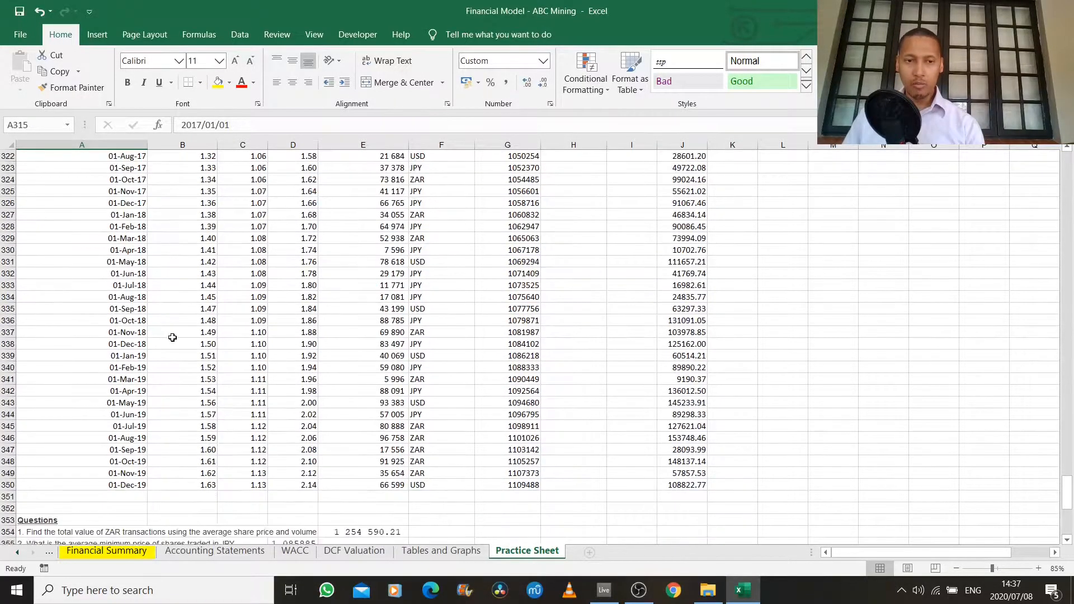
click(296, 424)
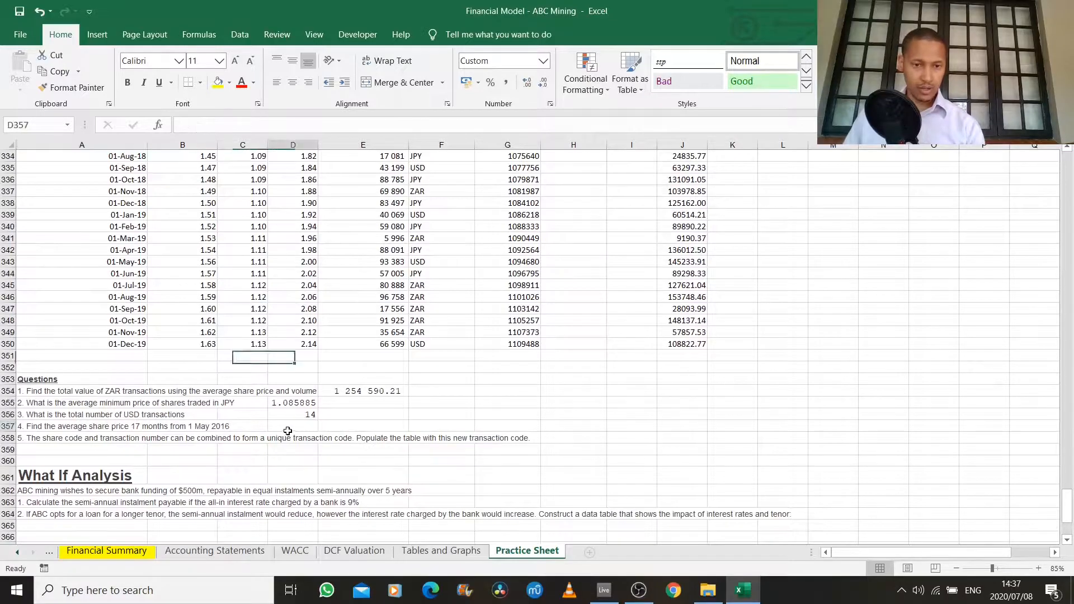
text(=)
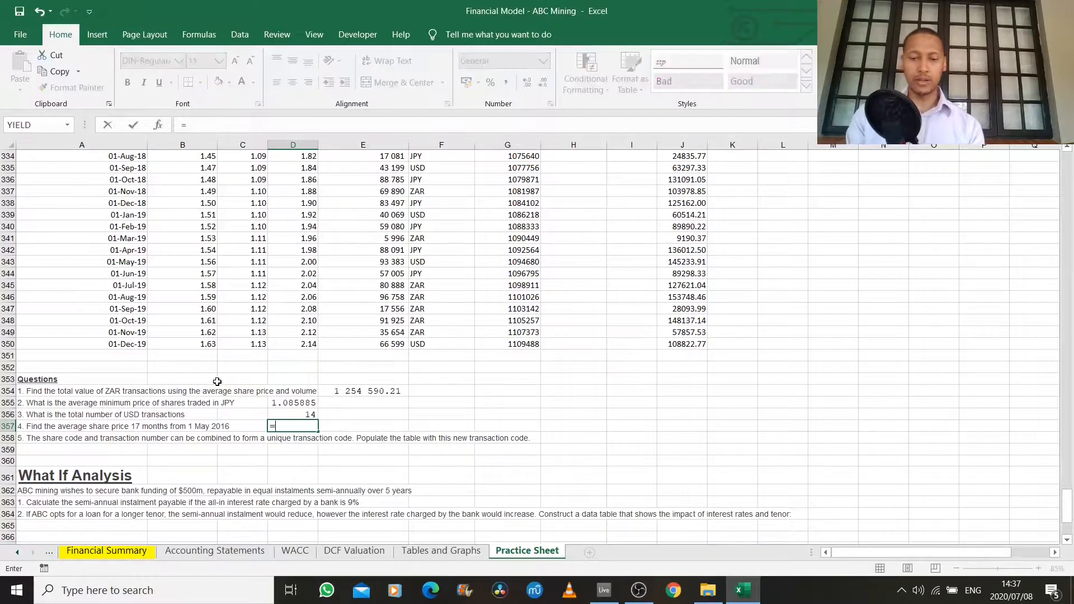
text(offset()
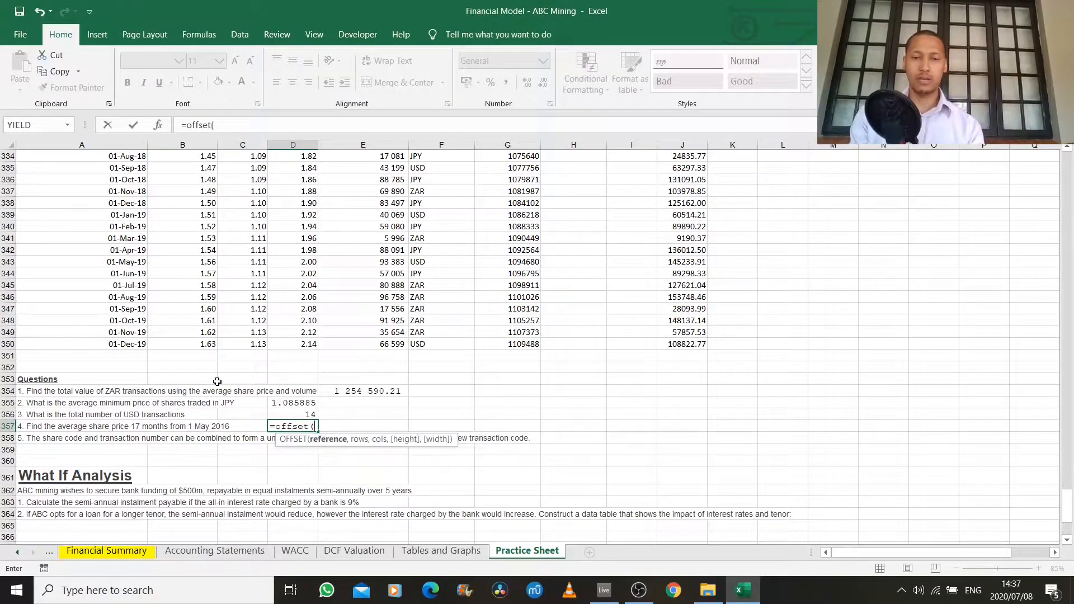
scroll(128, 331, up, 11)
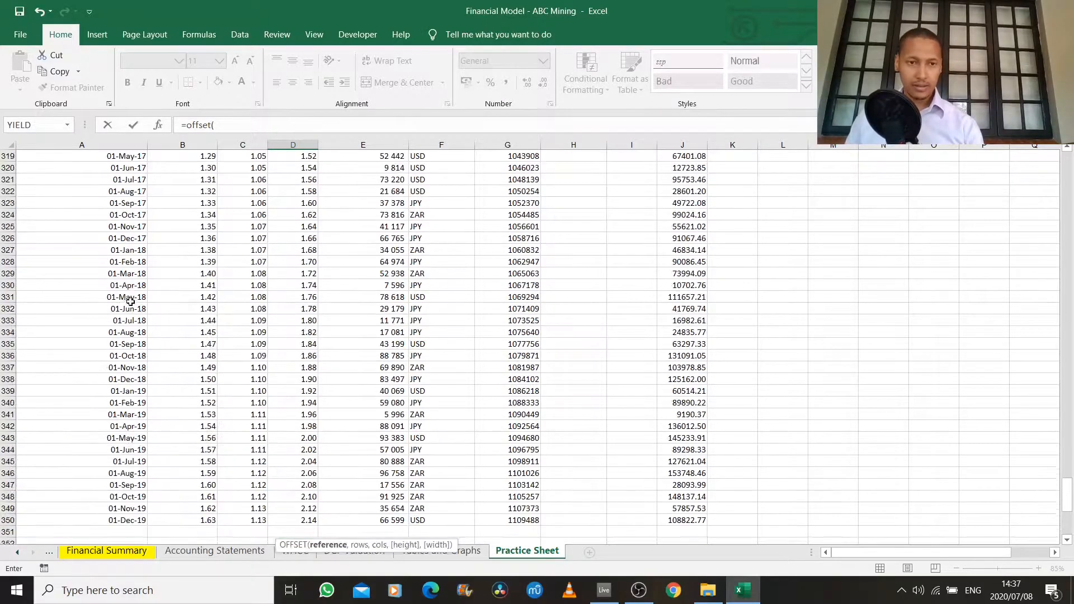
click(117, 227)
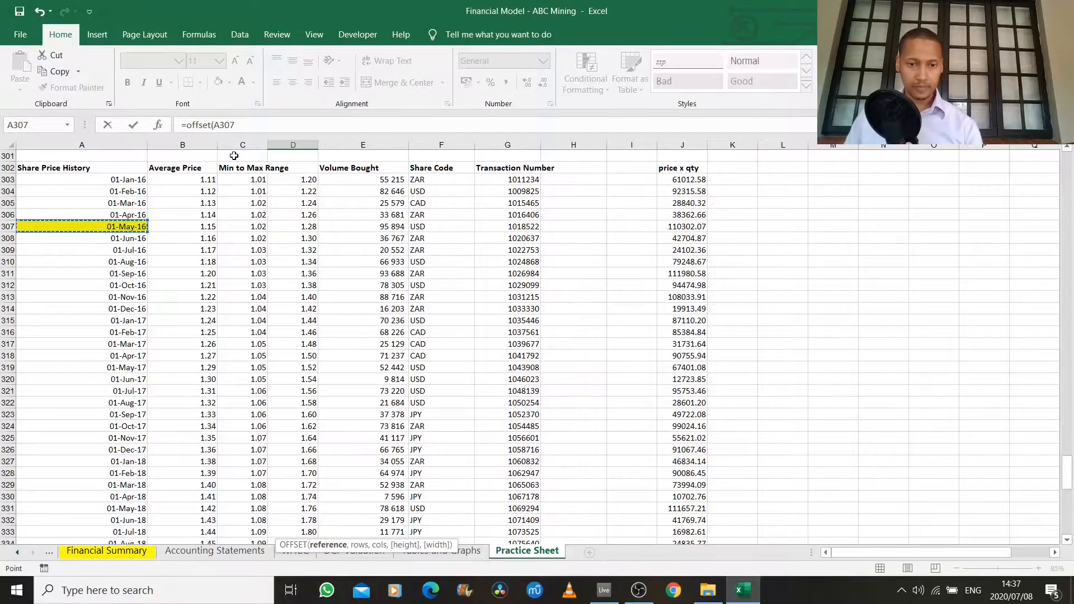
text(,)
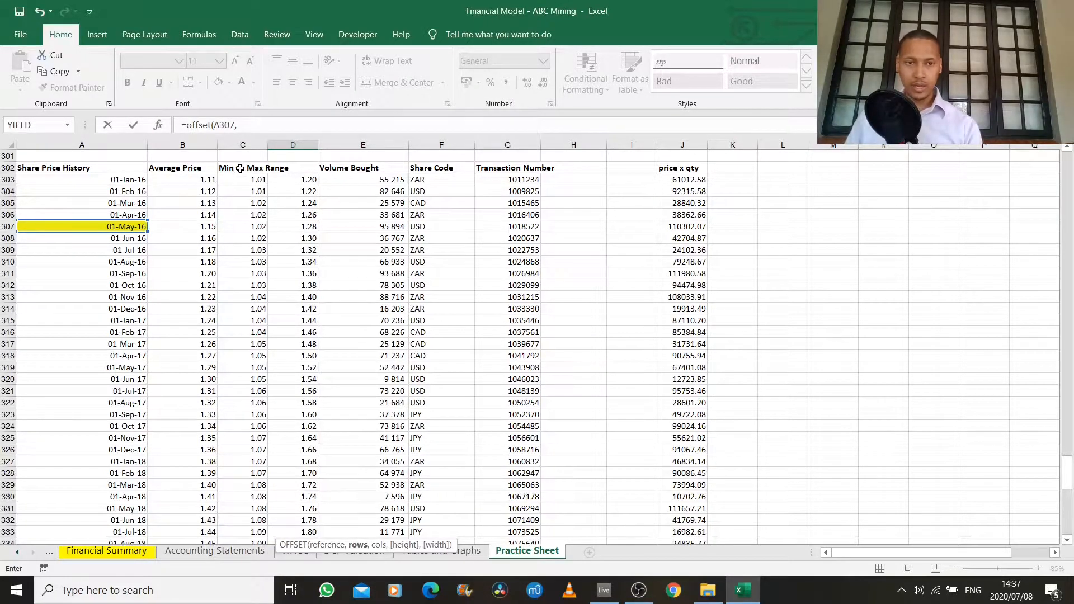
text(7)
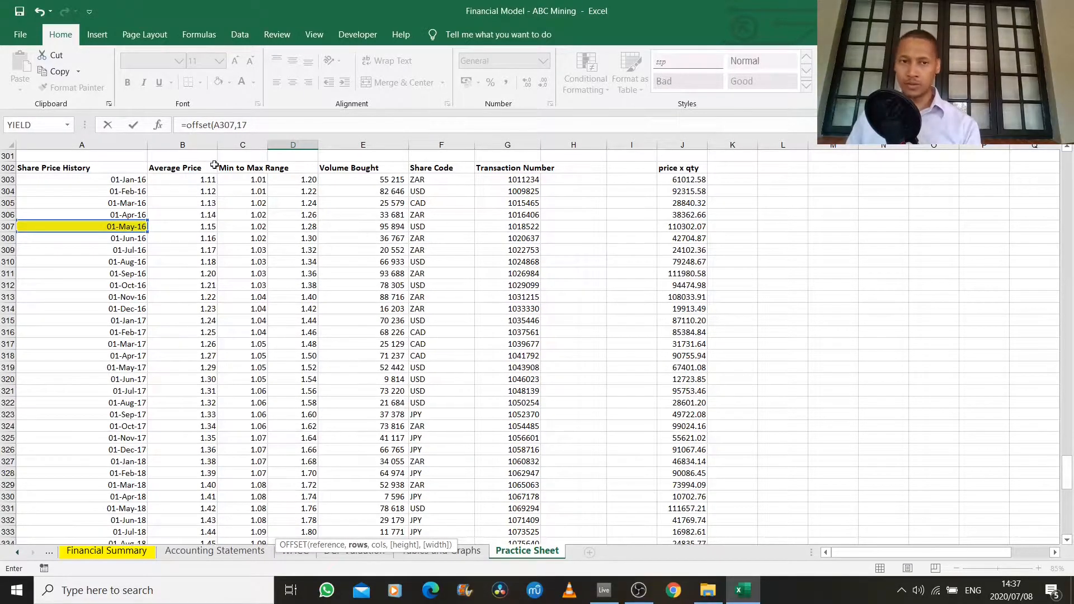
- Complete the OFFSET formula with a column offset of 1 so it reads from the Average Price column
click(255, 124)
text(,)
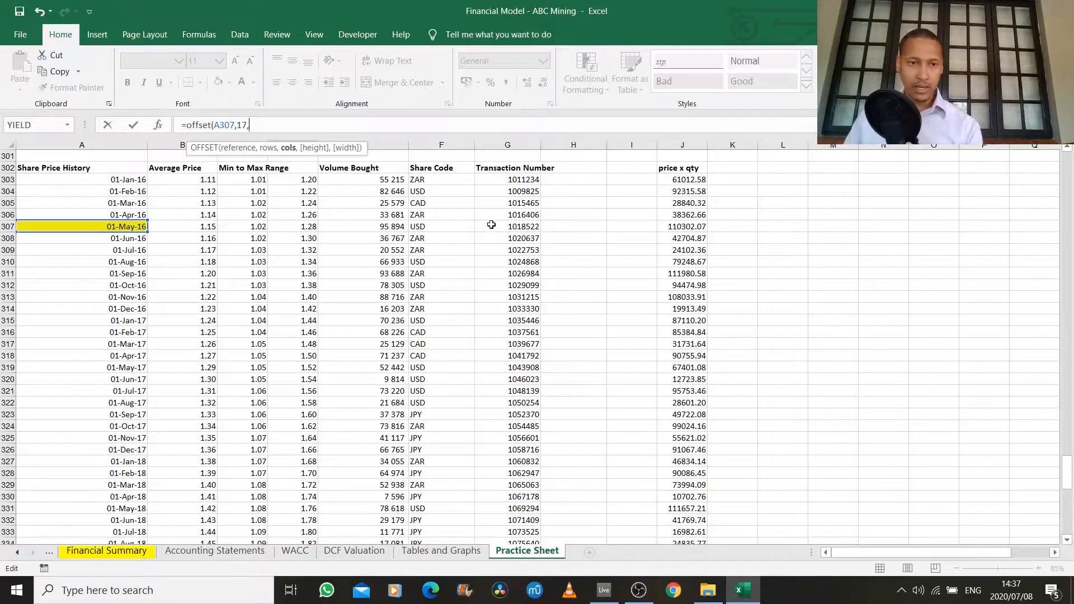
scroll(221, 269, down, 11)
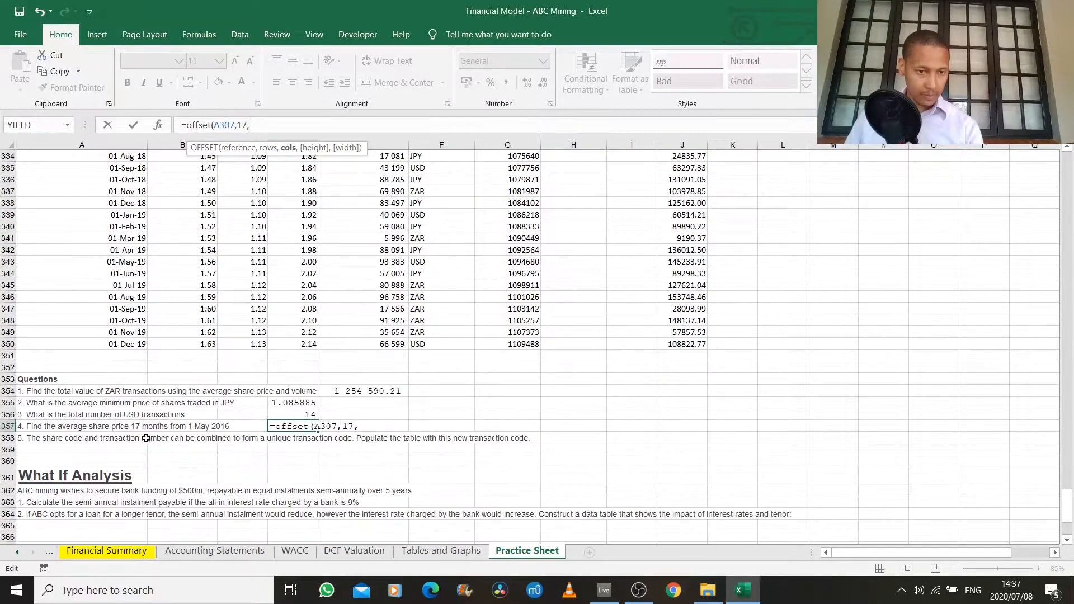
scroll(179, 218, up, 12)
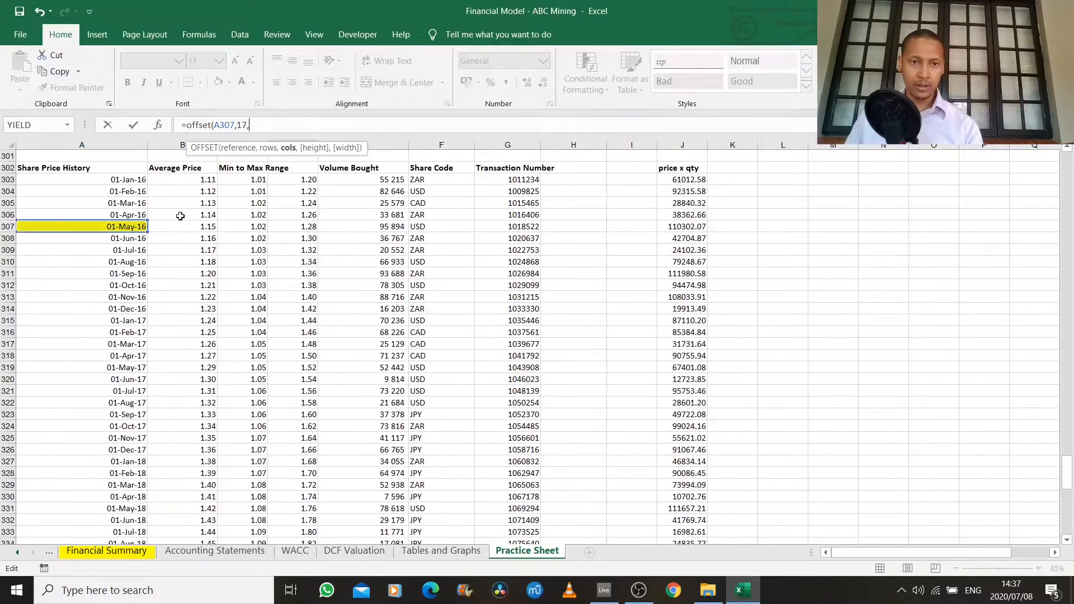
text(1))
key(Return)
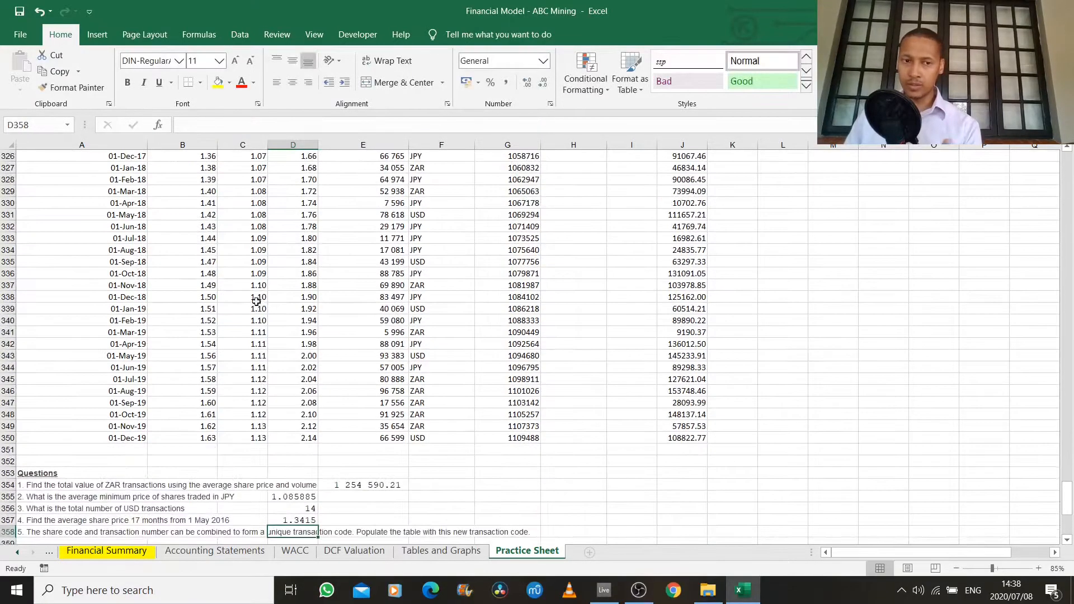
- Check the OFFSET answer in D357 by counting 17 rows down from 01-May-16 and one column across to Average Price
scroll(303, 448, down, 2)
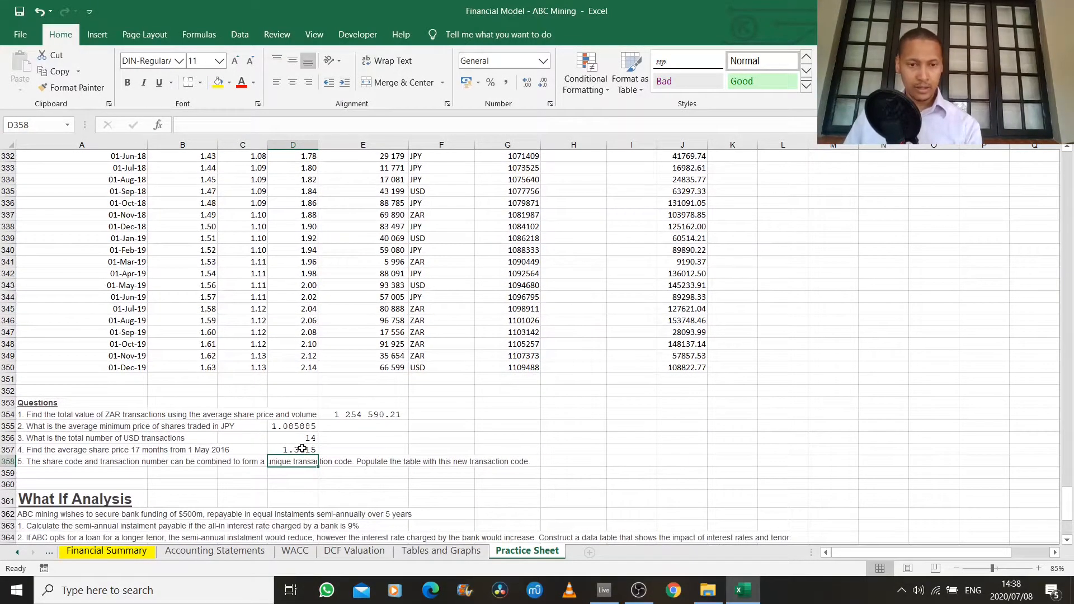
click(302, 448)
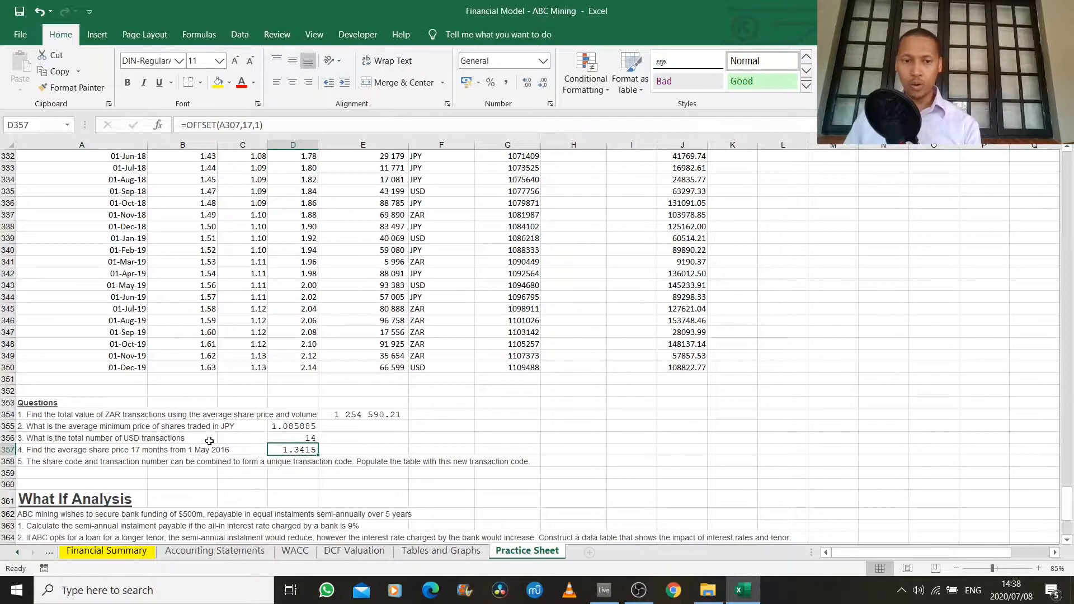
scroll(213, 290, up, 13)
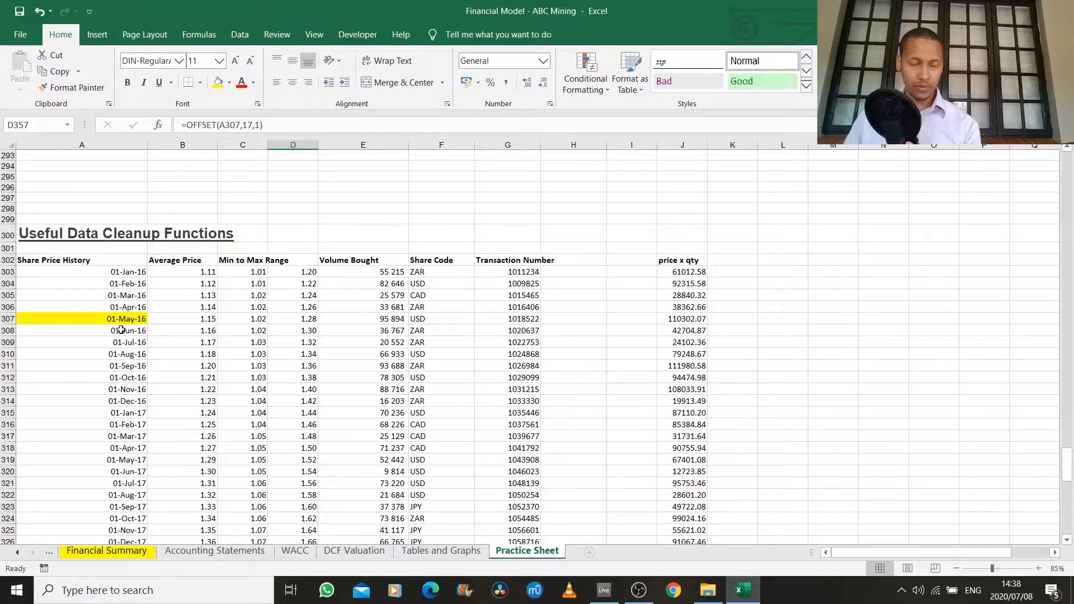
click(123, 321)
key(Down)
key(Down)
key(Down)
key(Down)
key(Down)
key(Down)
key(Down)
key(Down)
key(Down)
key(Down)
key(Down)
key(Down)
key(Down)
key(Down)
key(Down)
key(Down)
key(Down)
key(Right)
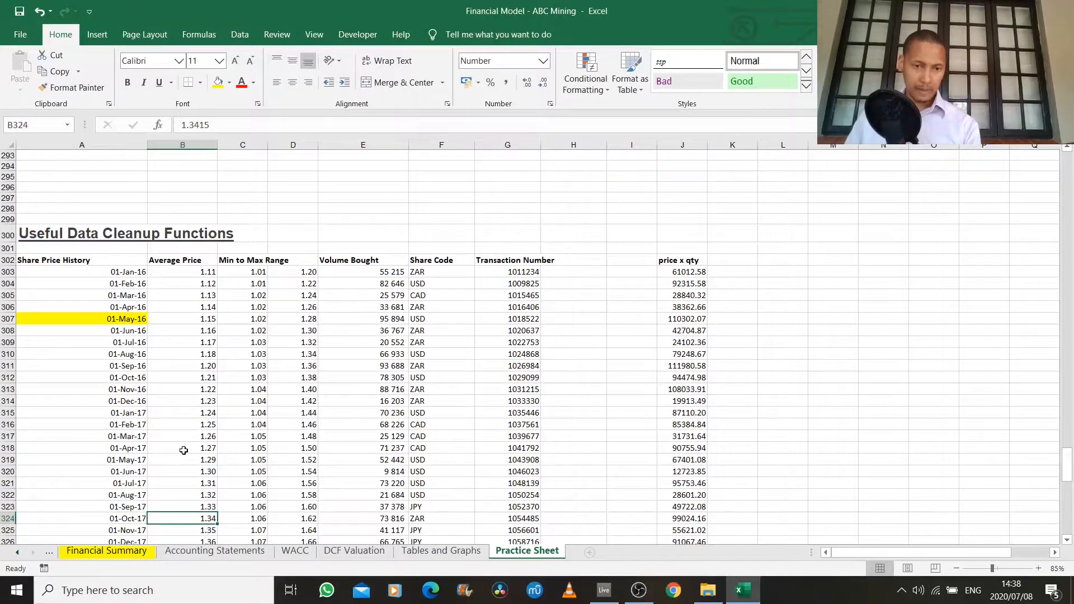
- Review question 5 and locate the Share Code and Transaction Number columns that it asks to combine
scroll(180, 447, down, 15)
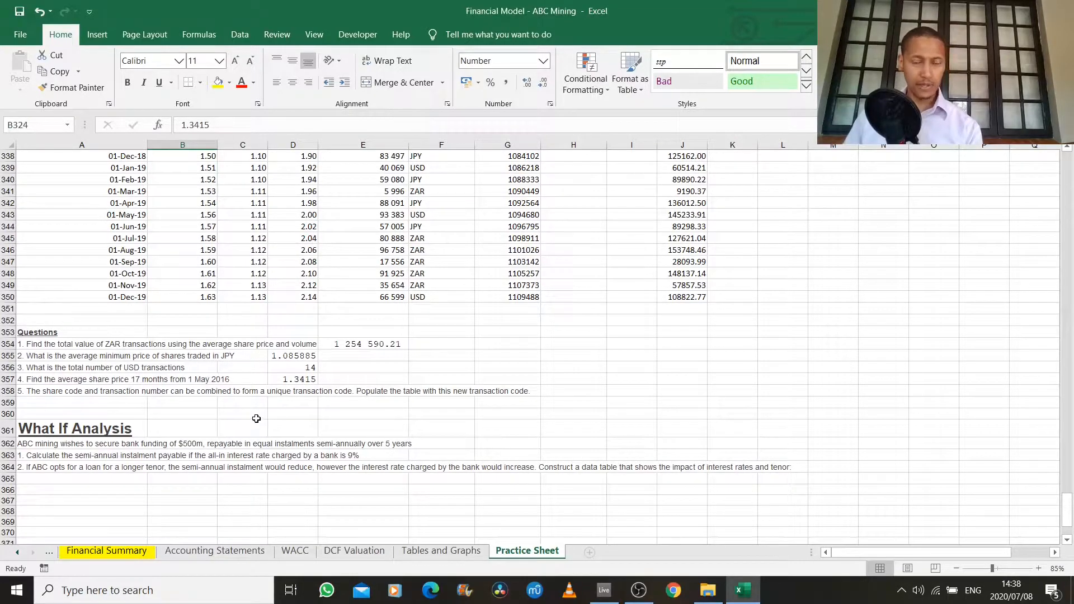
click(32, 392)
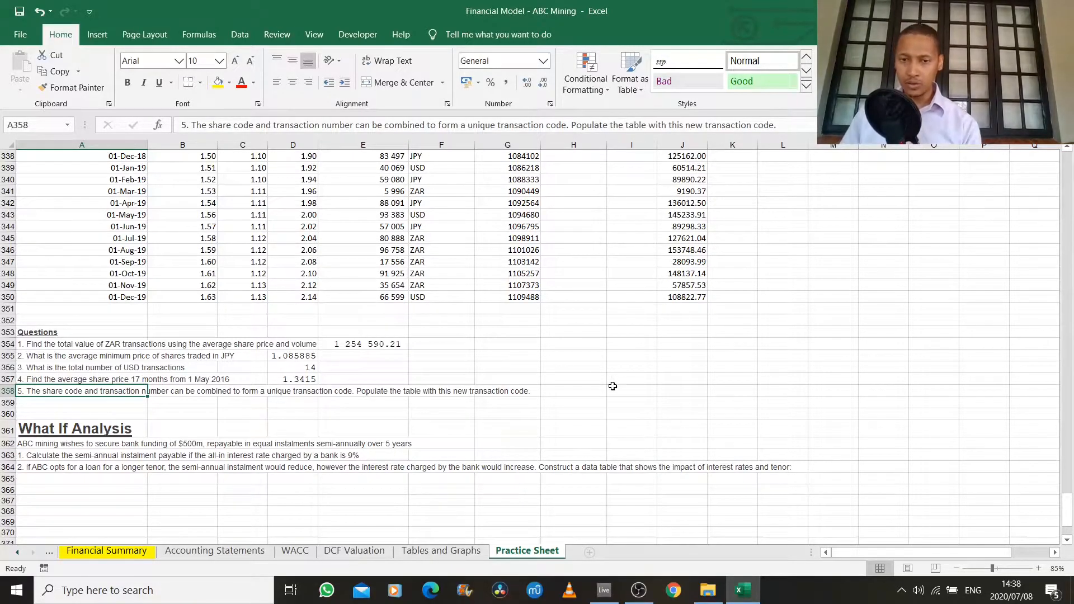
scroll(746, 364, up, 12)
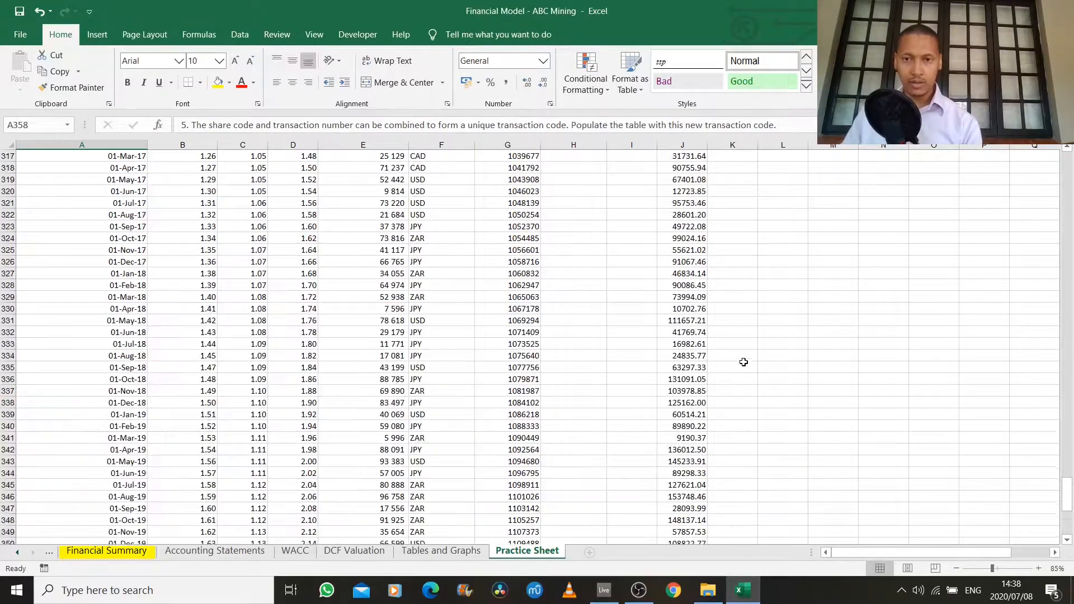
click(433, 161)
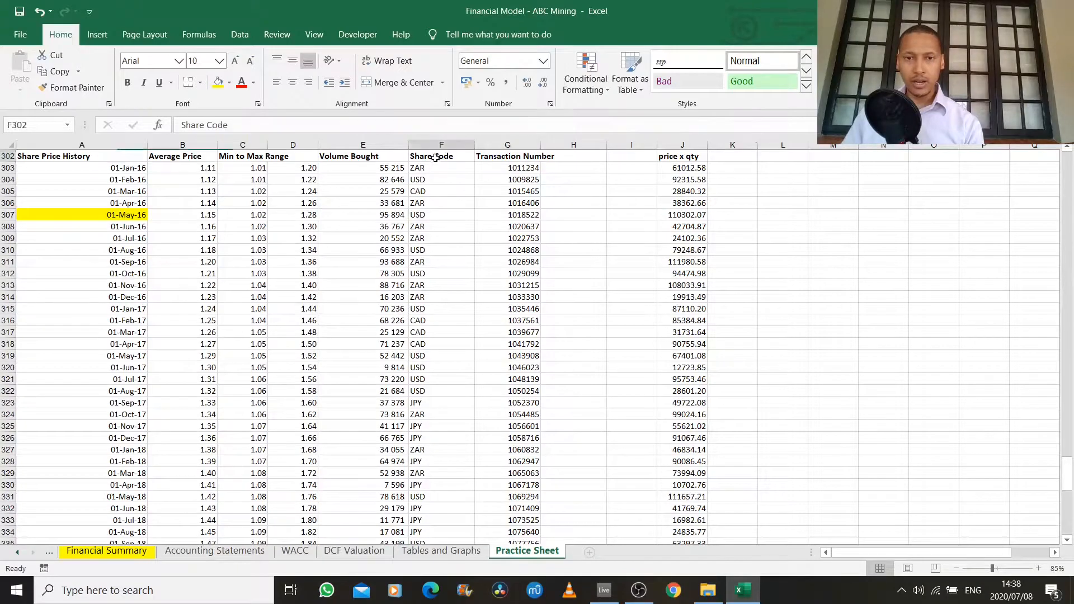
click(520, 160)
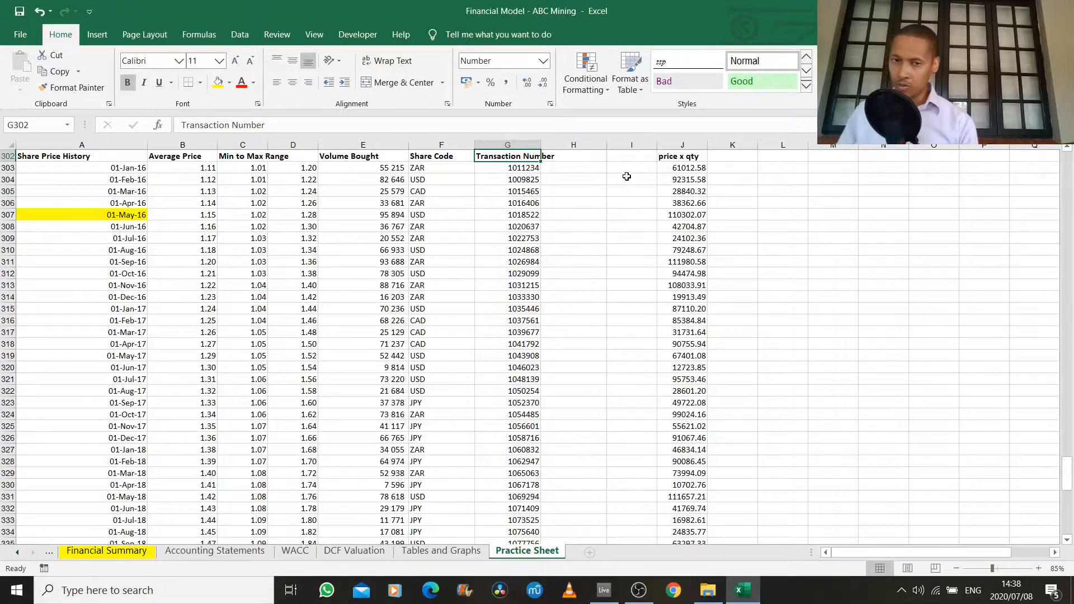
- Copy the first share code from F303 into the empty cell M303 as a manual example
click(441, 168)
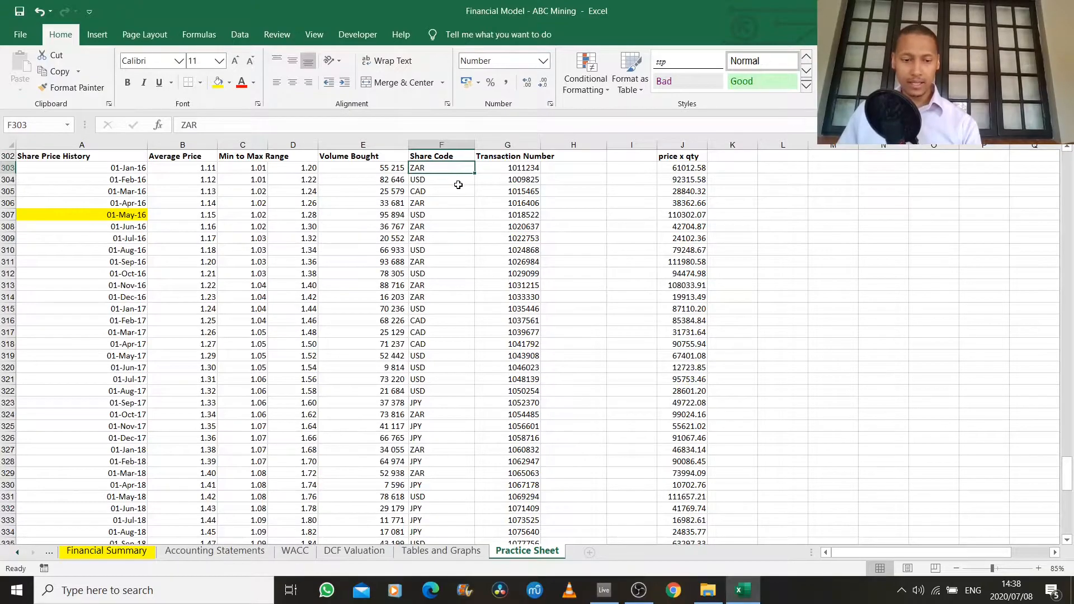
key(ctrl+c)
click(826, 168)
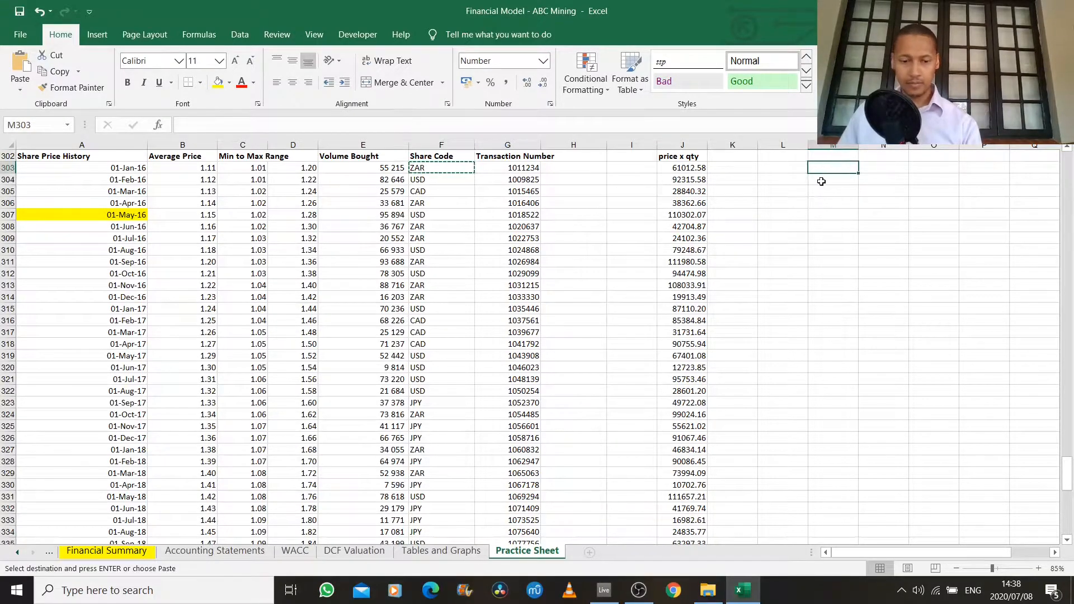
key(ctrl+v)
- Append a hyphen and the transaction number from G303 to the share code in M303, and clear that example cell
drag(524, 178, 524, 167)
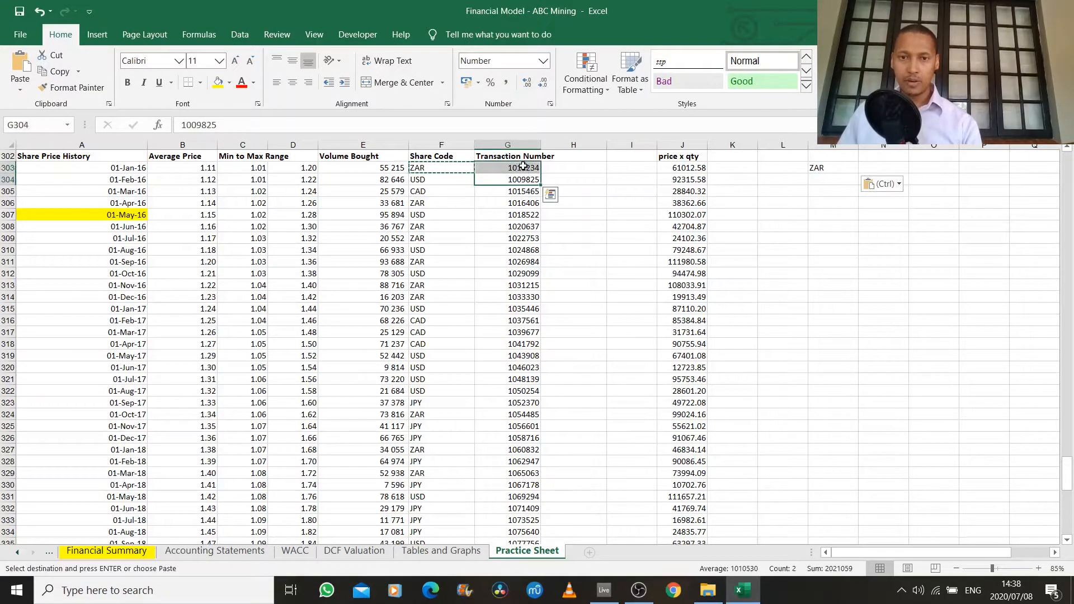
click(525, 168)
drag(321, 123, 67, 136)
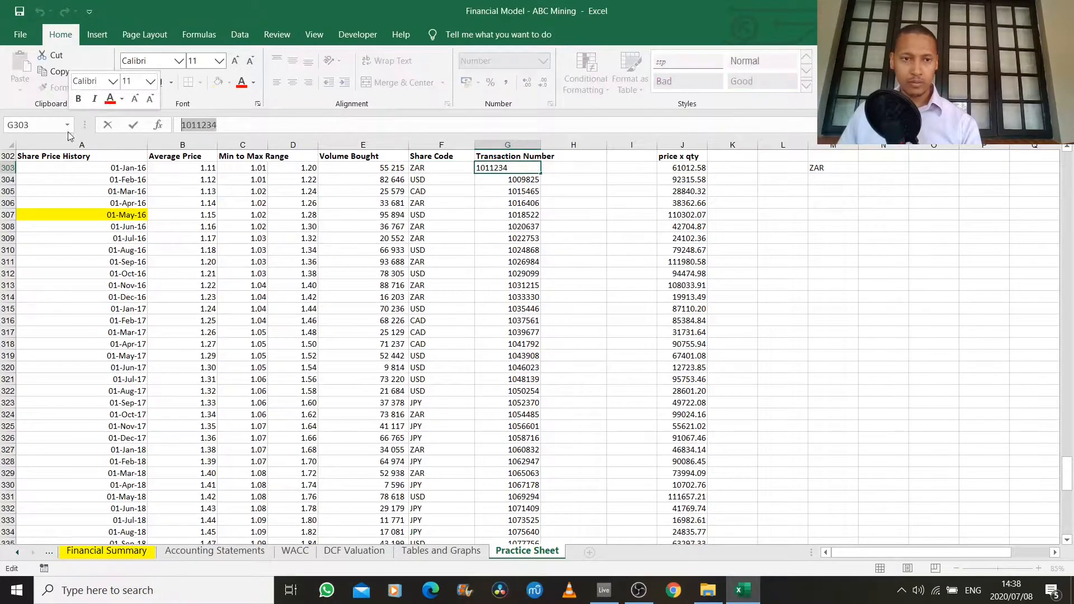
click(843, 168)
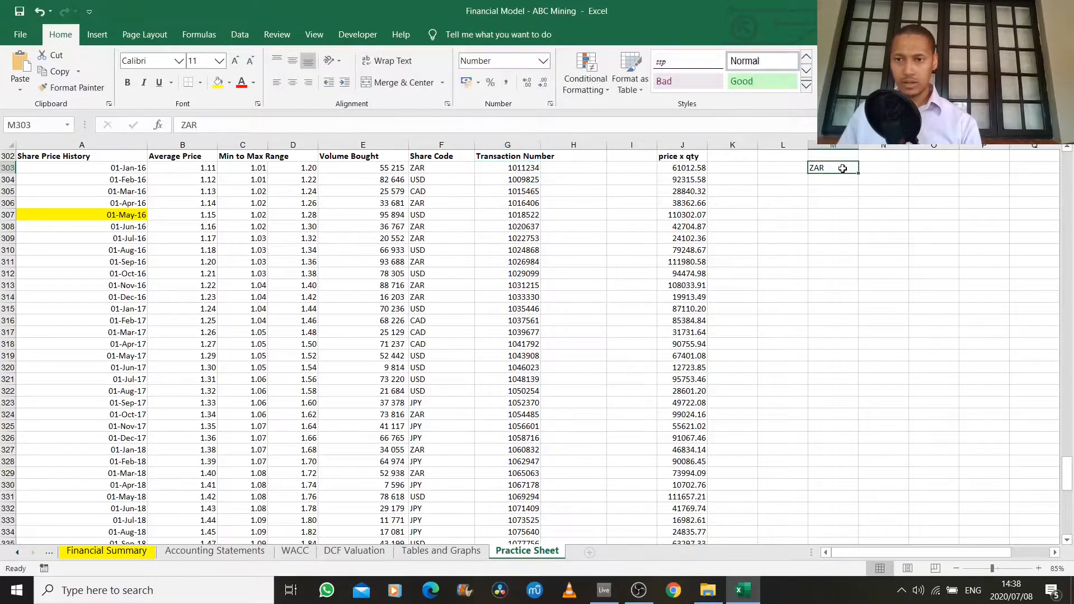
double_click(843, 169)
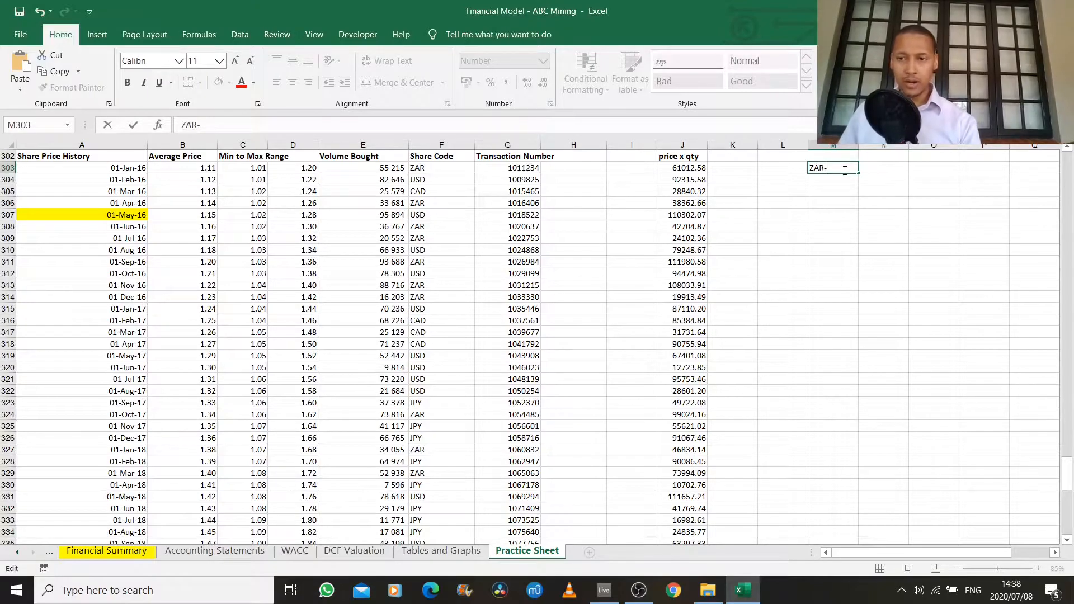
text(-)
key(ctrl+v)
key(Return)
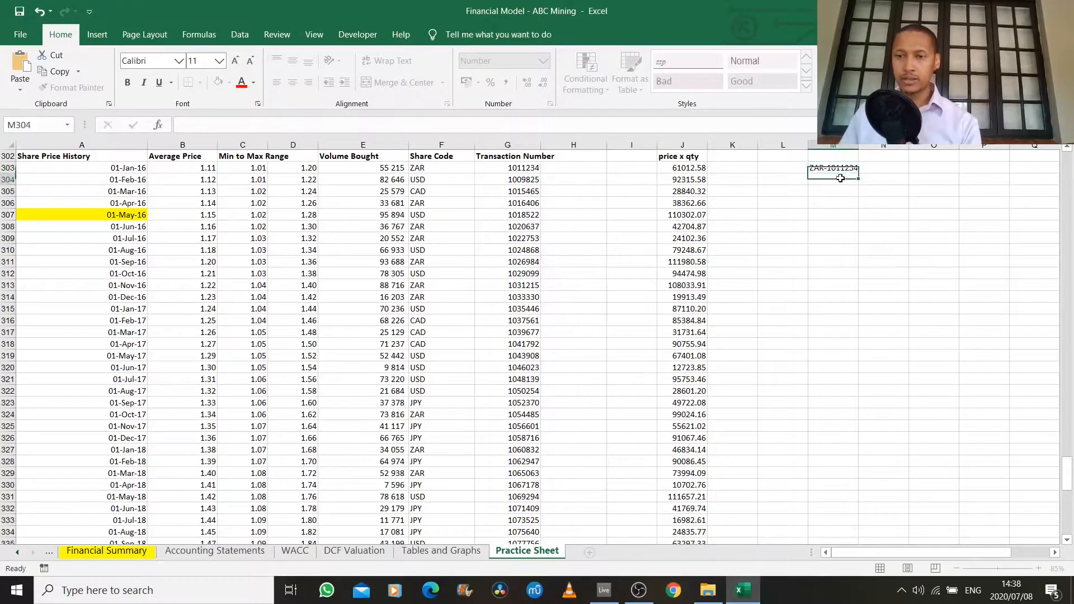
click(836, 165)
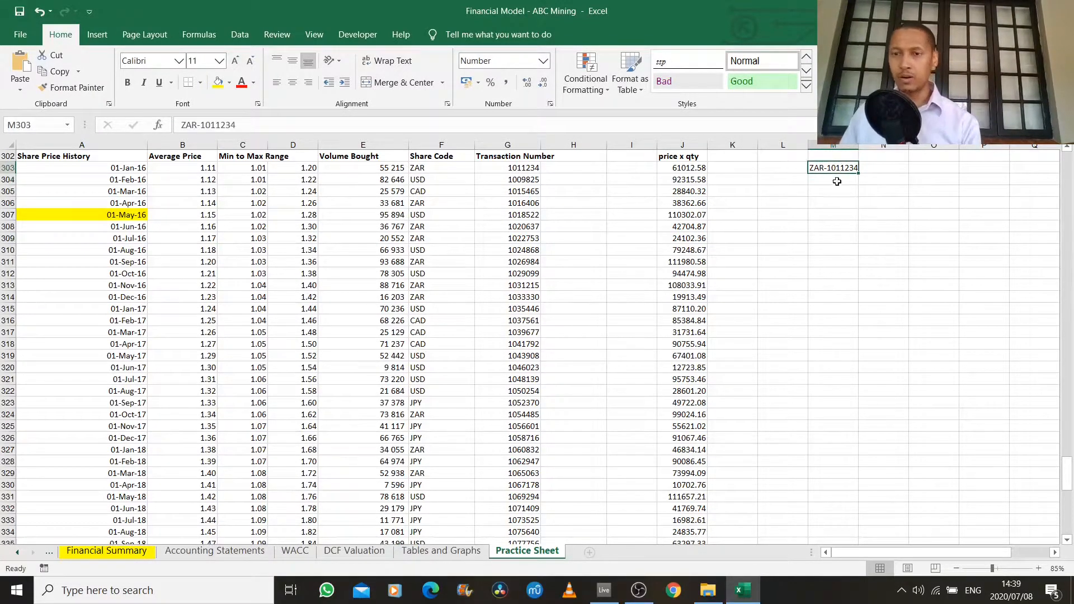
key(Delete)
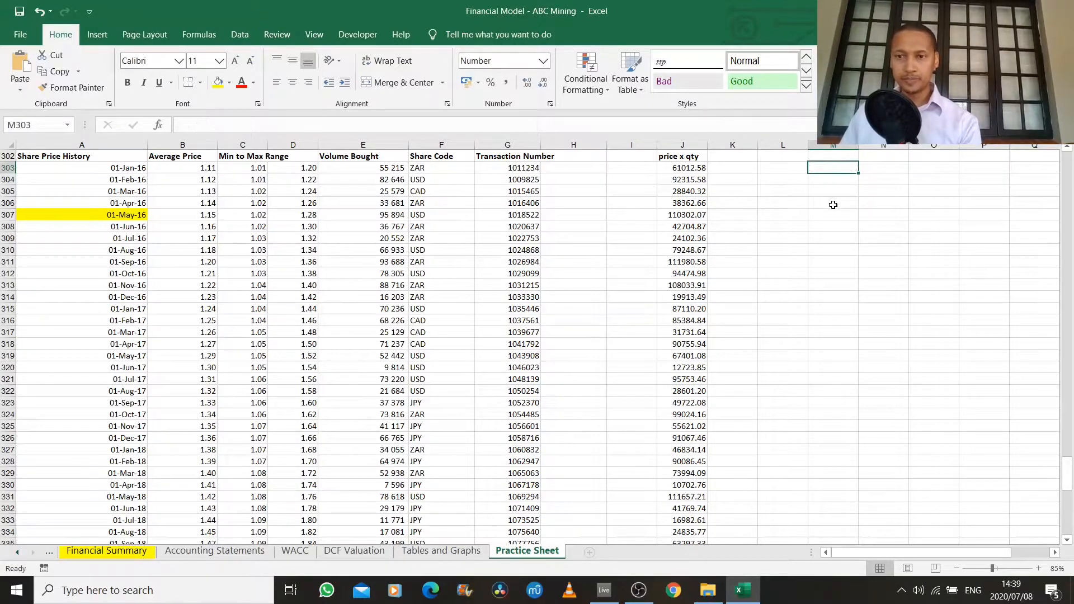
- Enter a hyphen separator in I303 and fill it down through I350 alongside the share data
click(628, 169)
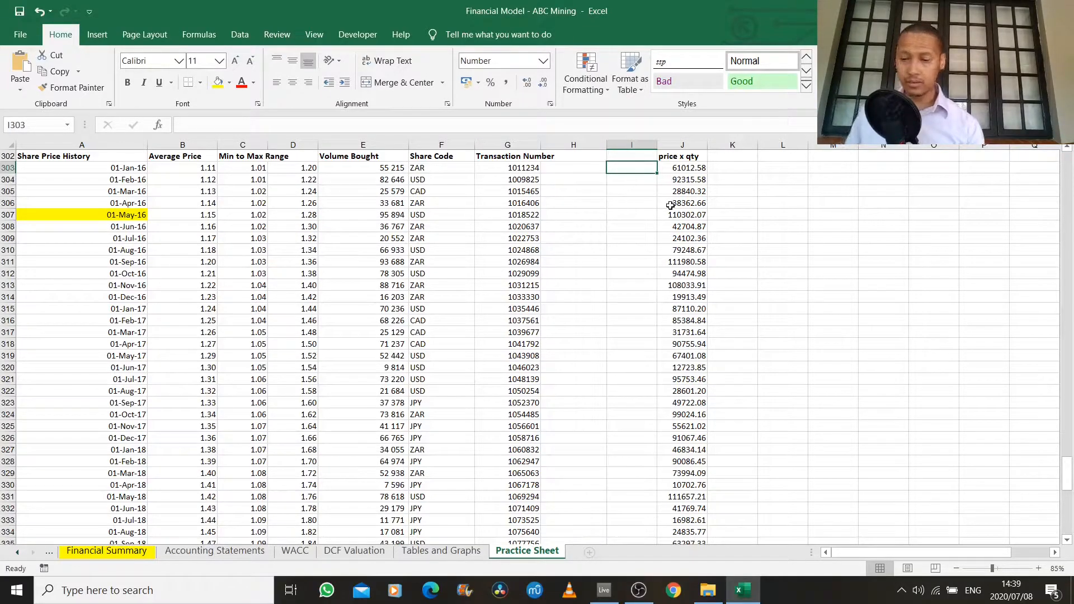
text(-)
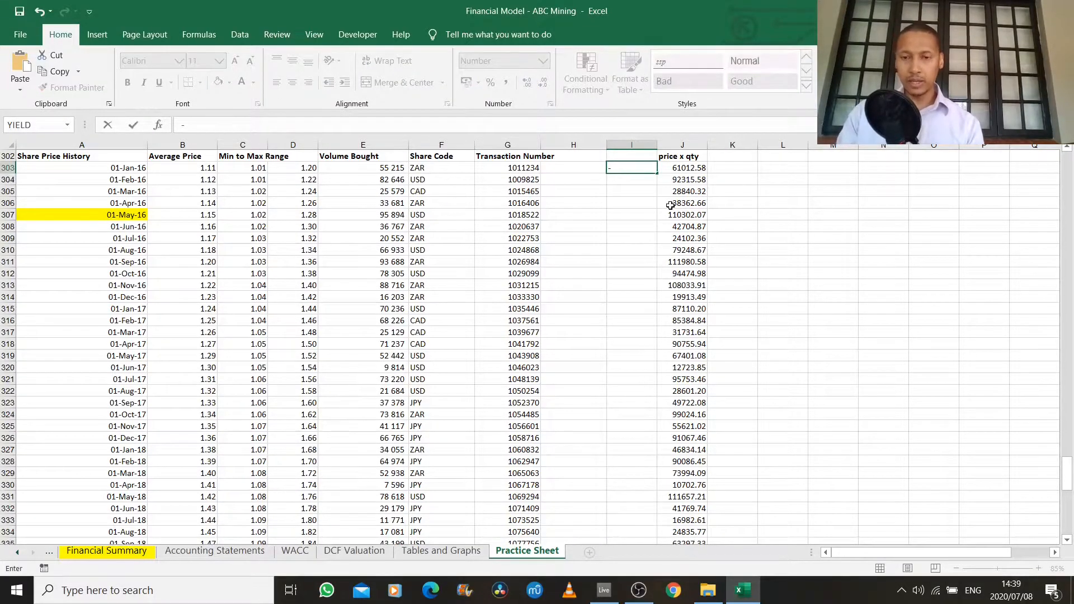
key(Down)
key(Up)
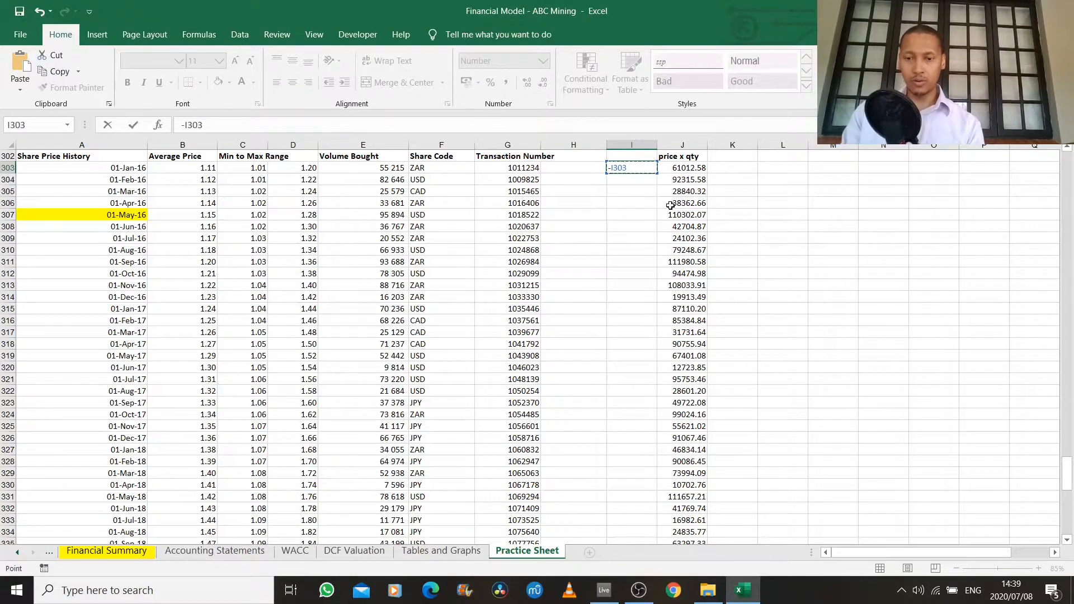
key(Return)
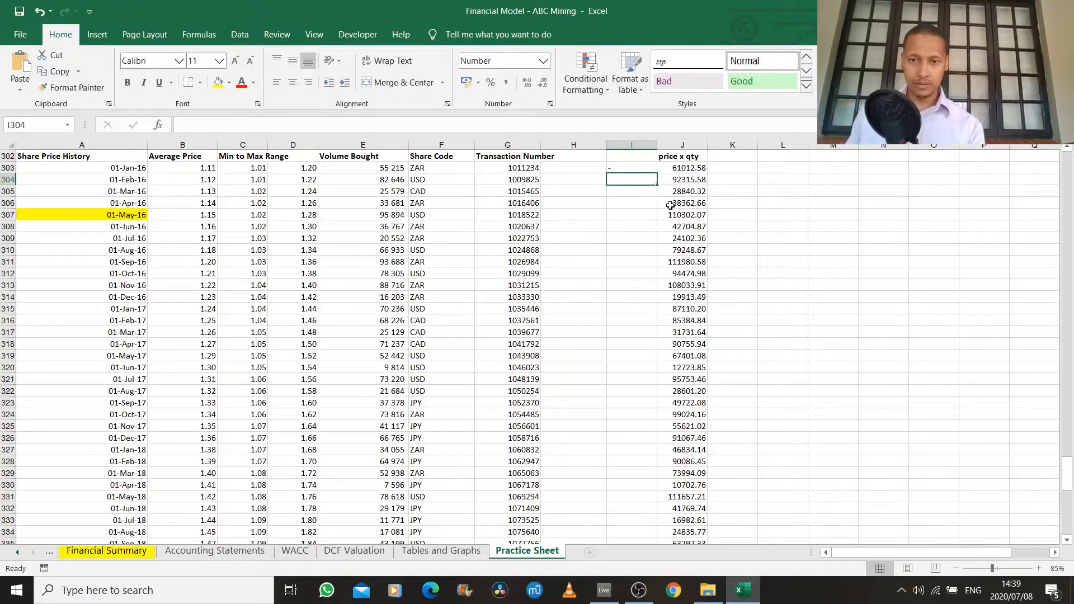
click(638, 167)
drag(655, 174, 659, 501)
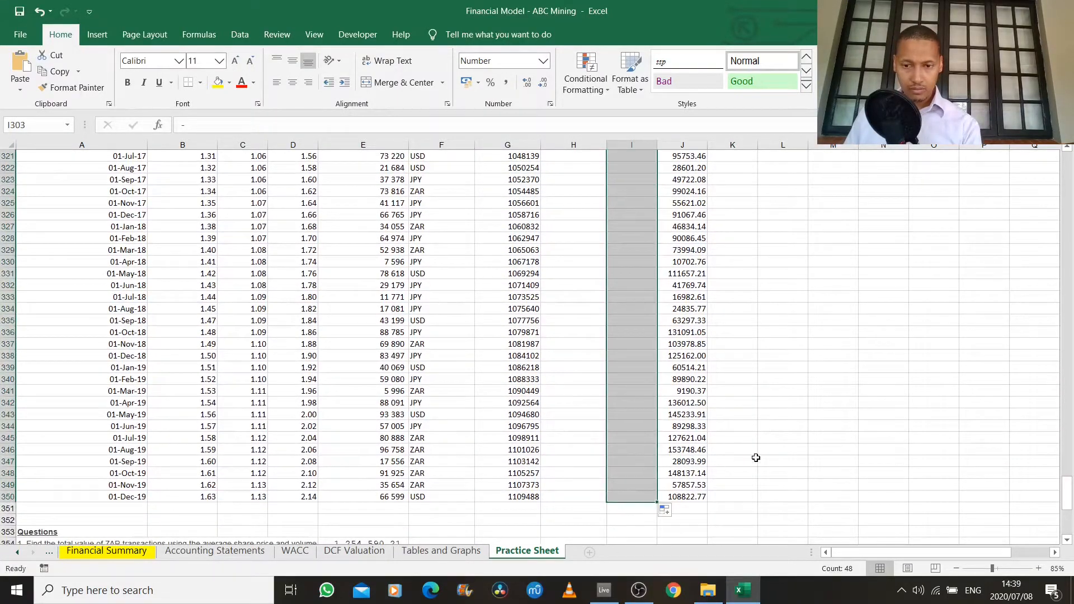
click(824, 422)
- Enter =CONCATENATE(F303,I303,G303) in L303 to join the share code, hyphen and transaction number
scroll(798, 308, up, 7)
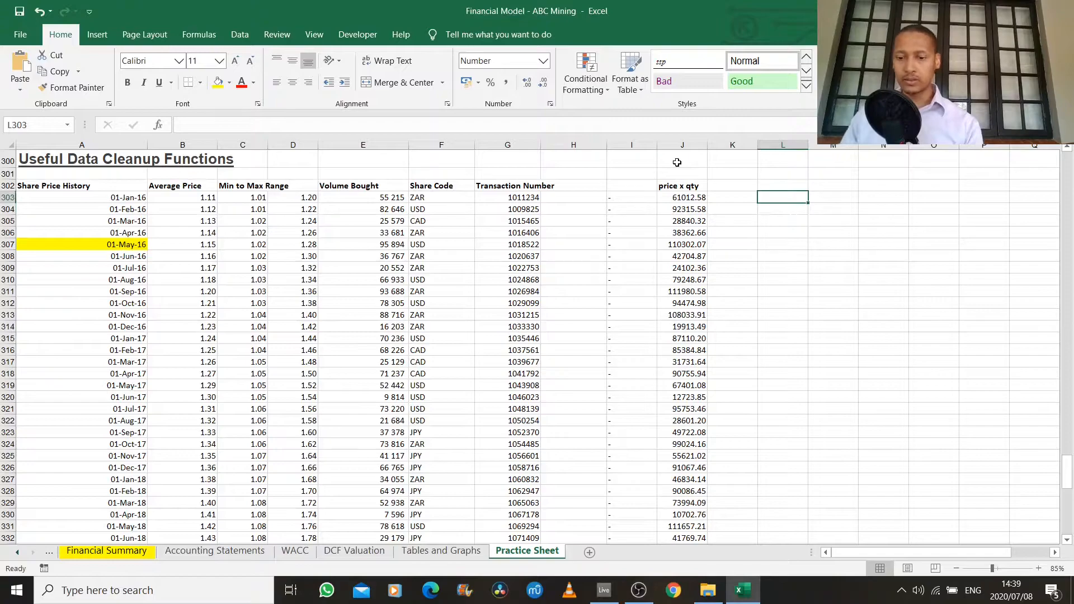
text(=concatenate()
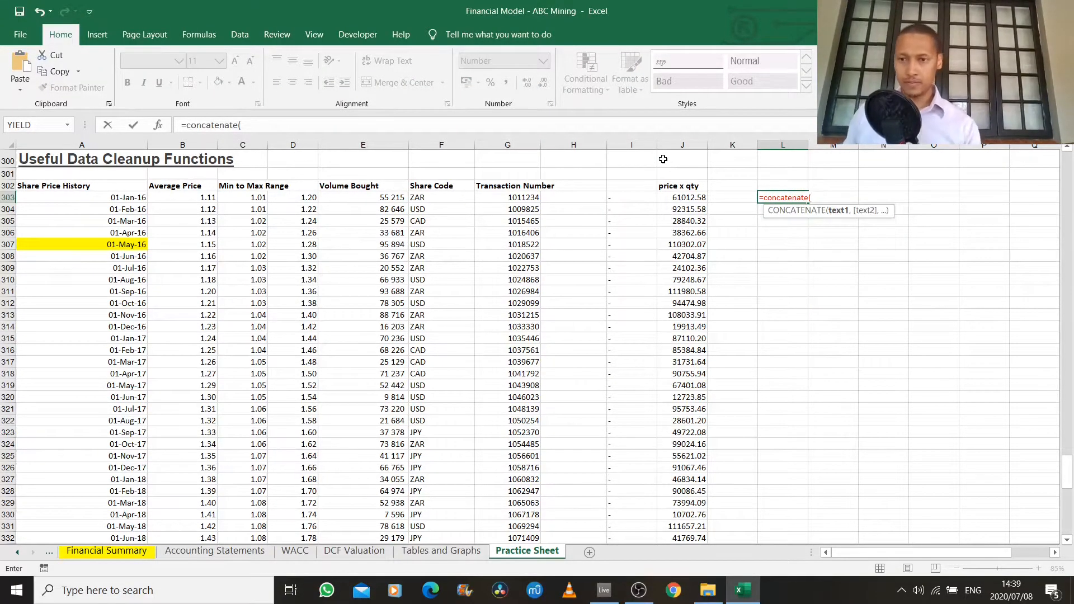
click(421, 199)
text(,)
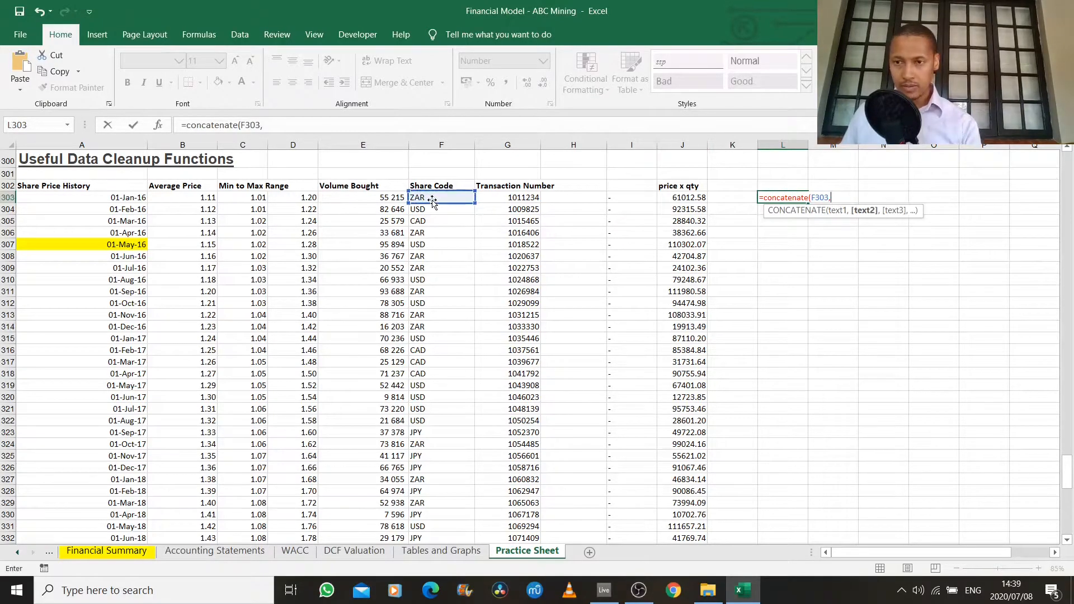
click(625, 197)
text(,)
click(517, 198)
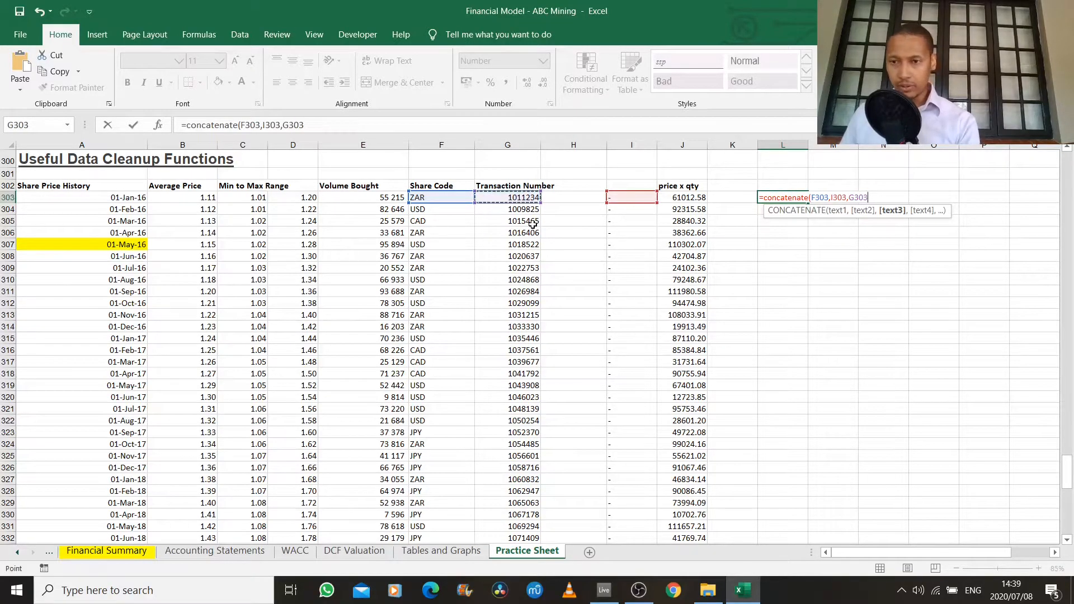
text())
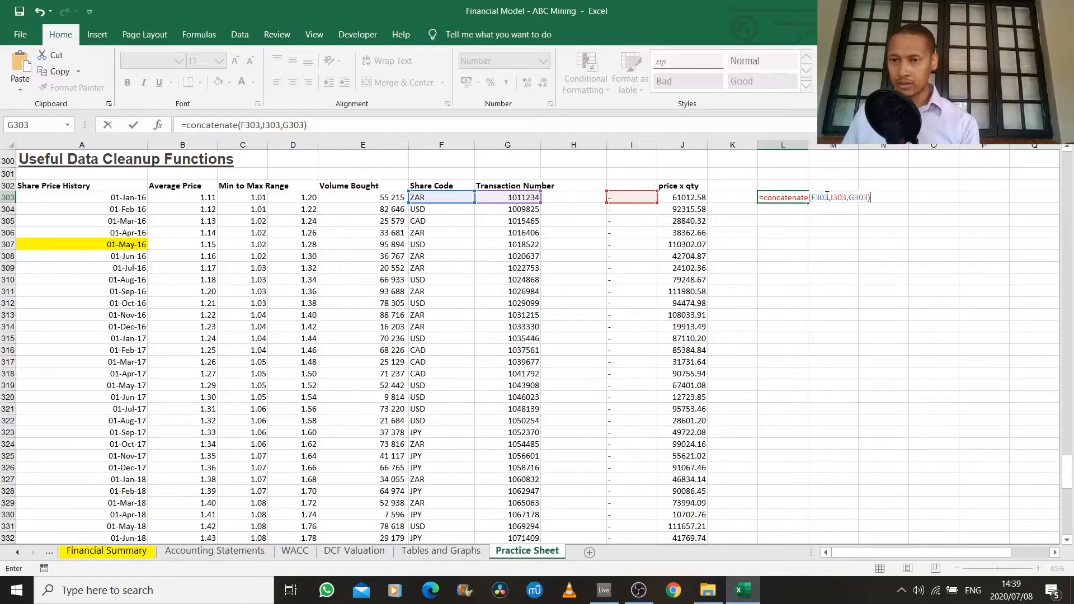
key(Return)
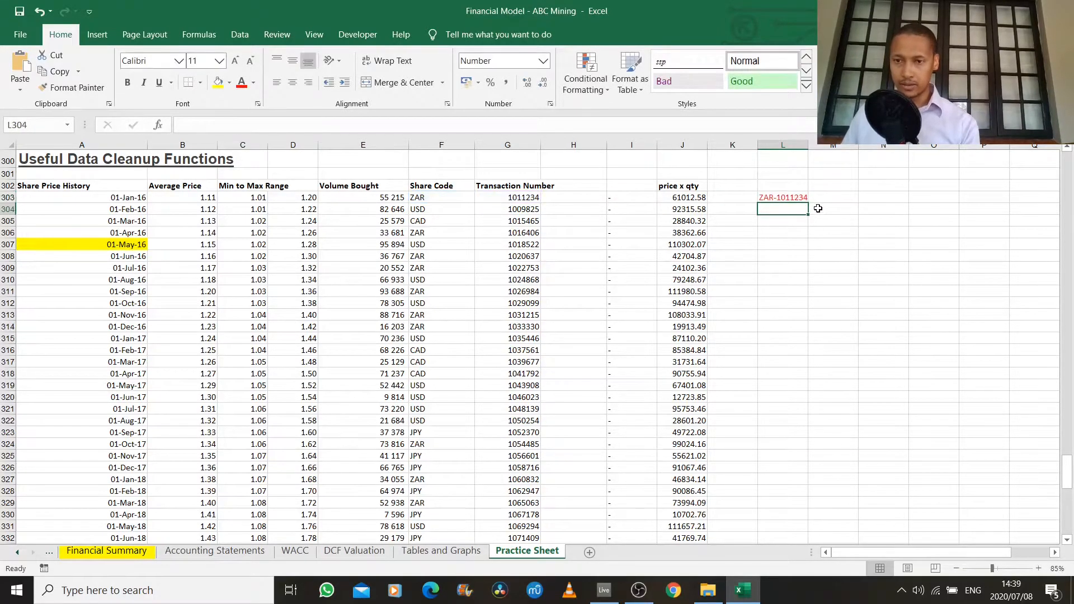
- Fill the CONCATENATE formula from L303 down to L350 to populate transaction codes for every row
click(796, 197)
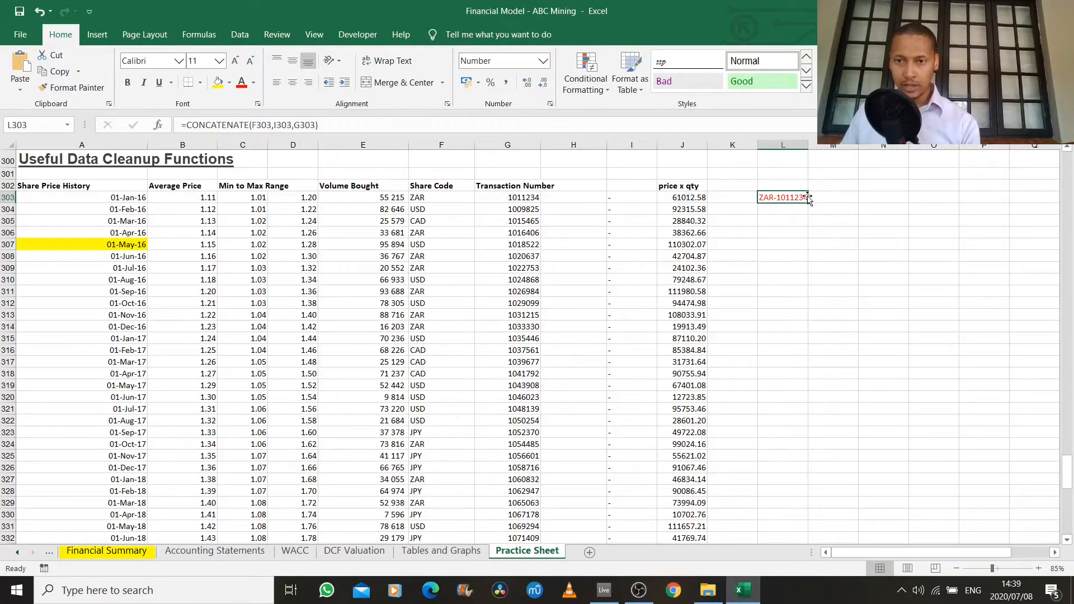
drag(811, 203, 784, 339)
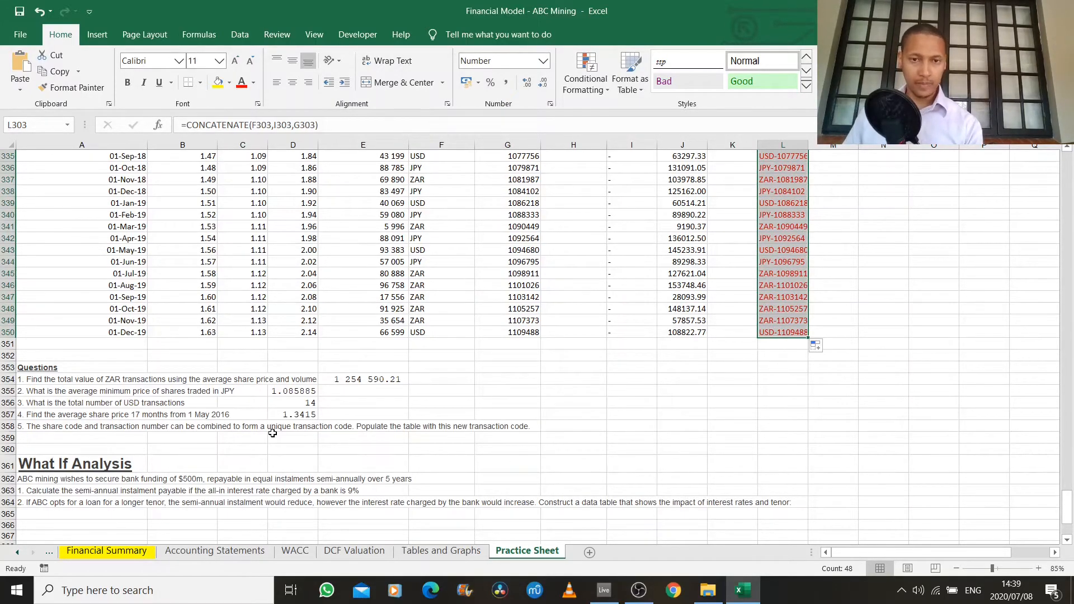
scroll(475, 359, up, 6)
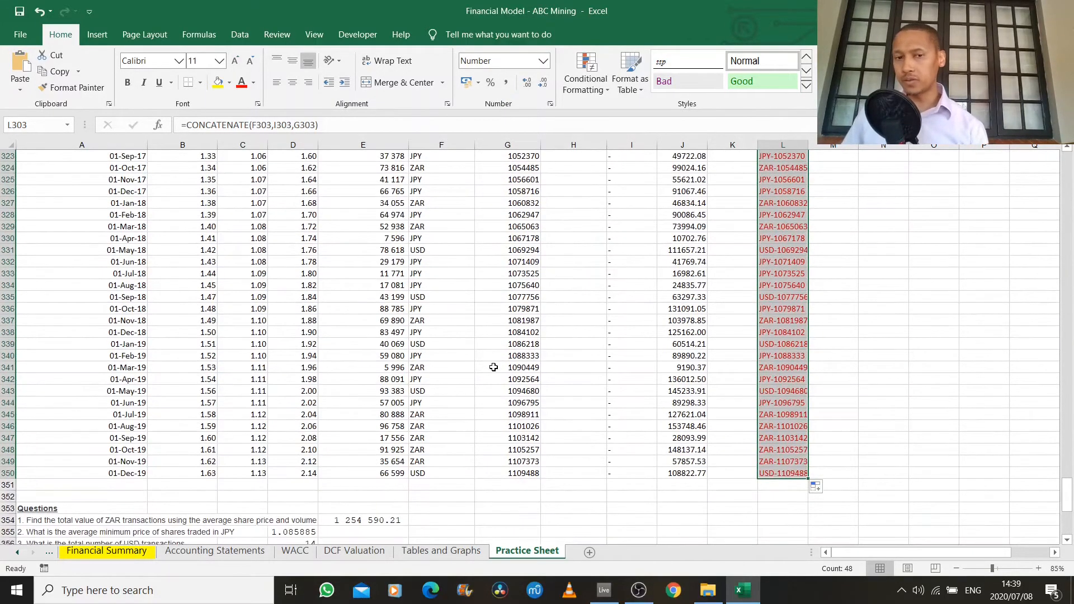